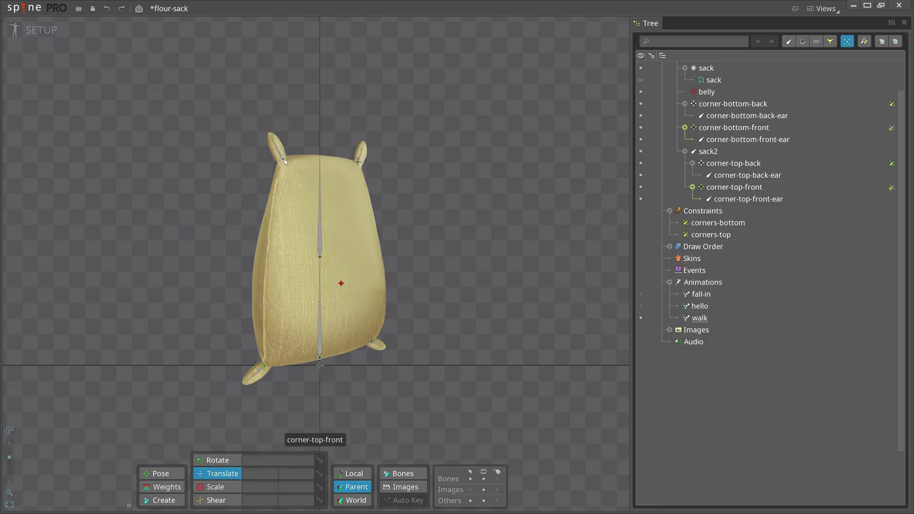
- Test the finished rig by dragging corner bones and rotating sack2, then undo the rotation
left_click(283, 158)
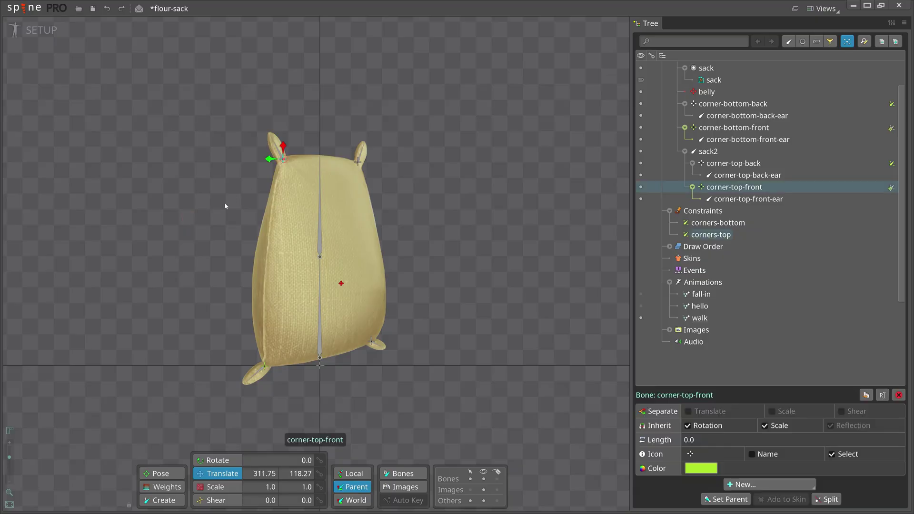
mouse_move(214, 221)
left_mouse_down()
mouse_move(201, 216)
mouse_move(237, 239)
mouse_move(221, 219)
left_mouse_up()
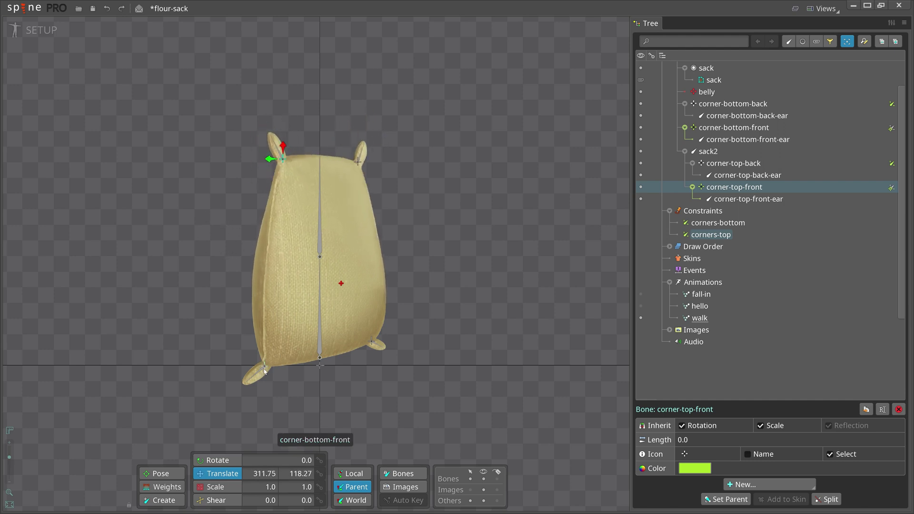
mouse_move(264, 365)
left_mouse_down()
mouse_move(190, 334)
mouse_move(204, 375)
left_mouse_up()
left_click(319, 215)
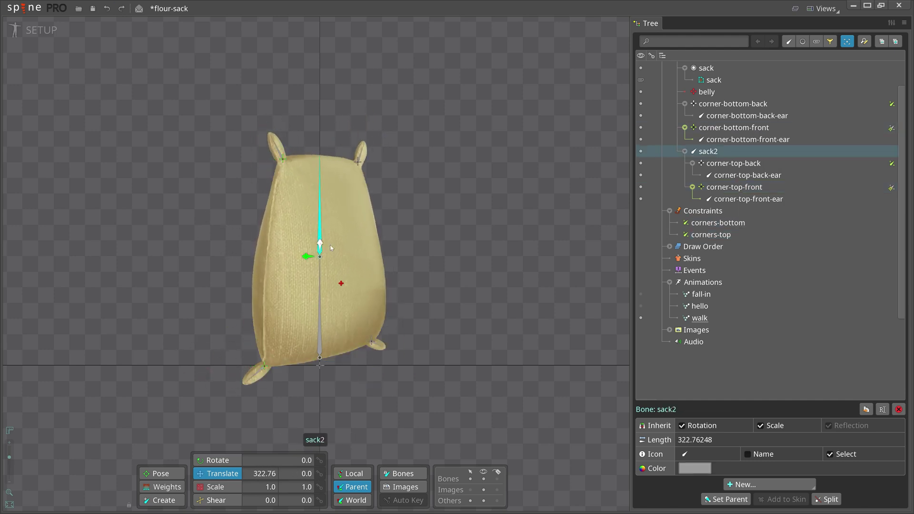
key("c")
mouse_move(371, 171)
left_mouse_down()
mouse_move(350, 202)
mouse_move(431, 251)
mouse_move(476, 312)
mouse_move(433, 271)
left_mouse_up()
key("ctrl+z")
key("v")
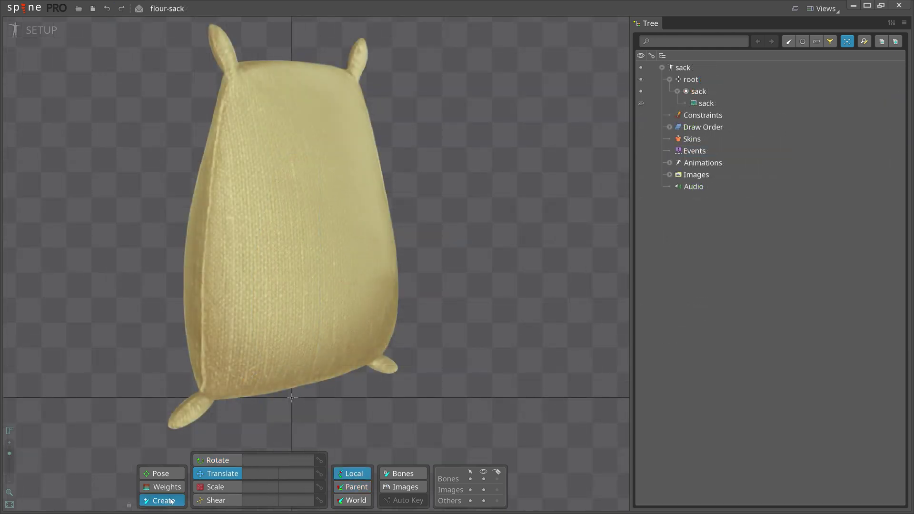
- Draw a bone from the root up the sack, attach the image, and split it in two
left_click(170, 502)
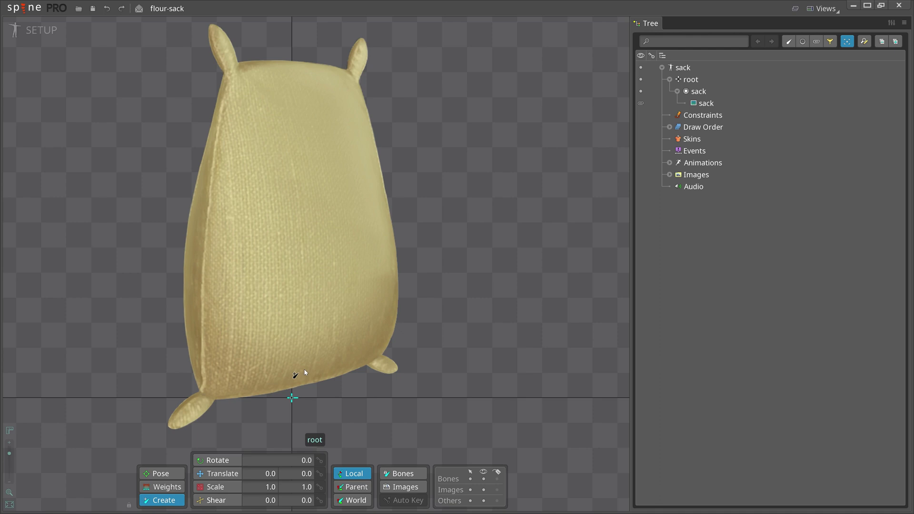
left_click_drag(292, 386, 292, 64)
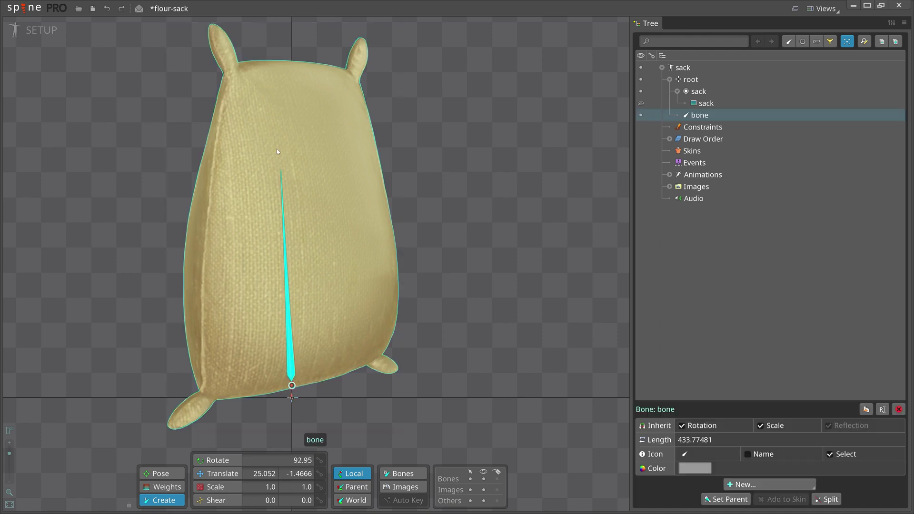
left_click(292, 64)
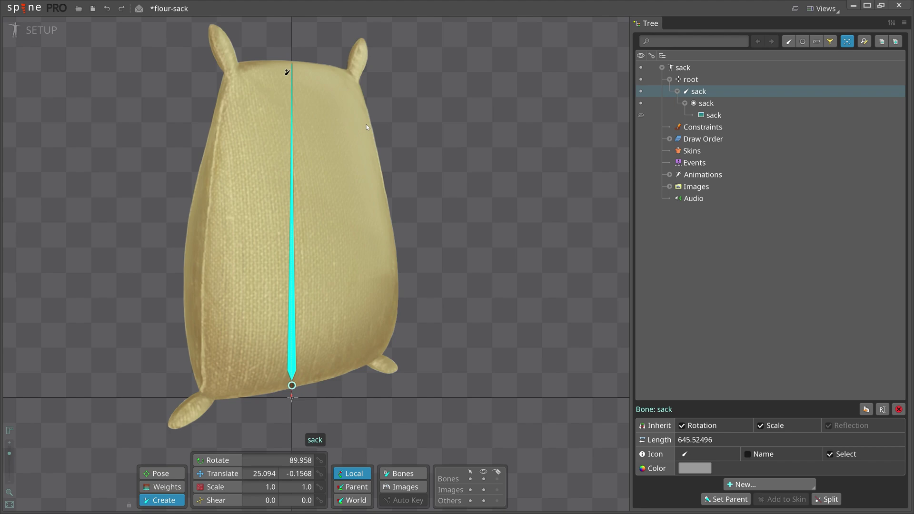
left_click(831, 499)
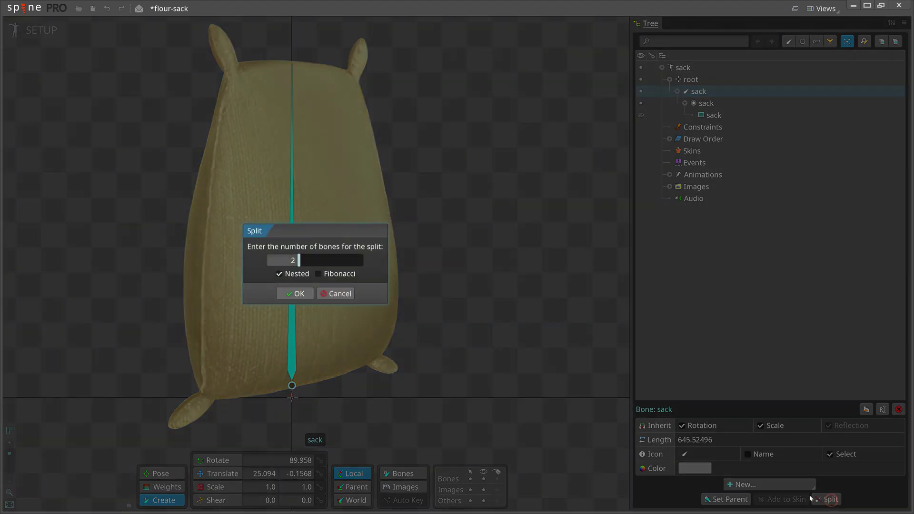
left_click(299, 293)
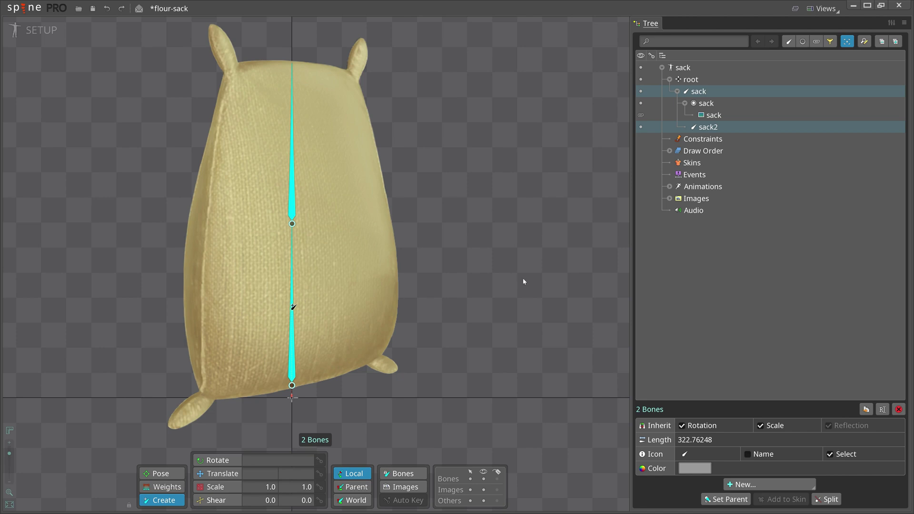
left_click(700, 94)
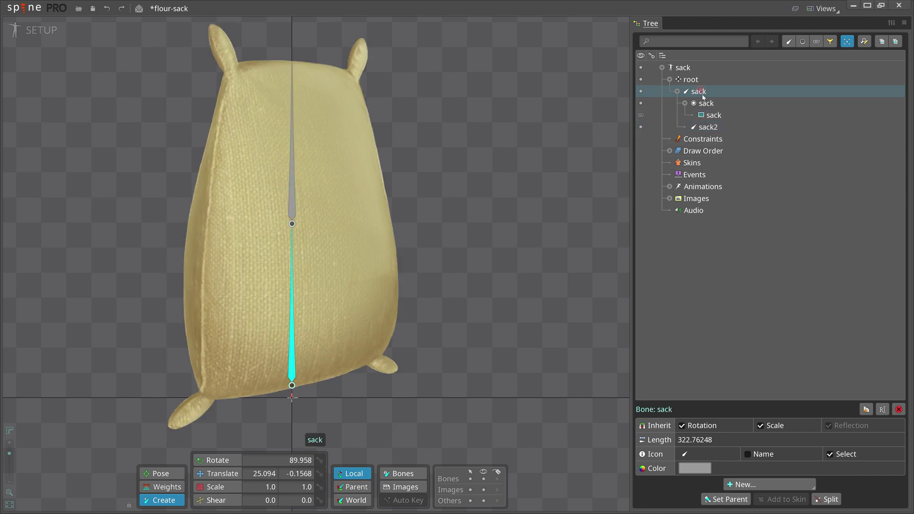
- Add corner and ear bones at the bottom-left and bottom-right ears under sack
left_click(203, 397)
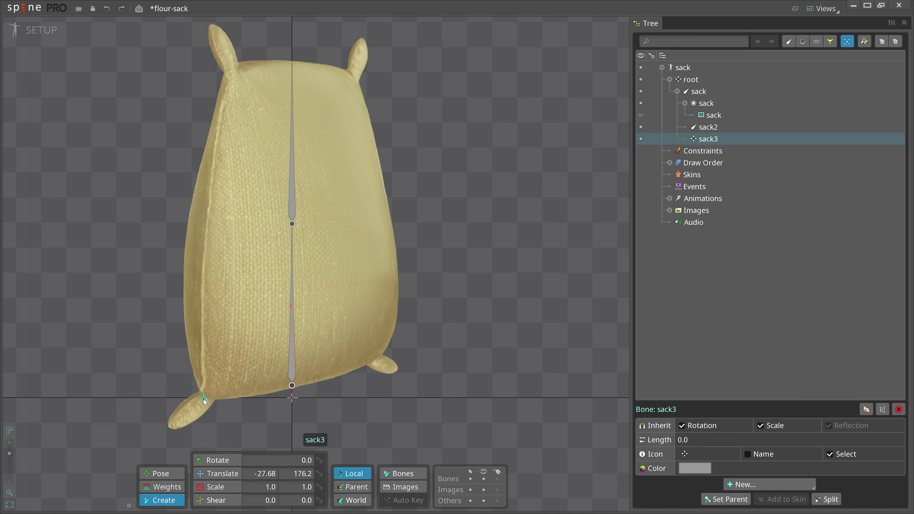
left_click_drag(204, 400, 174, 426)
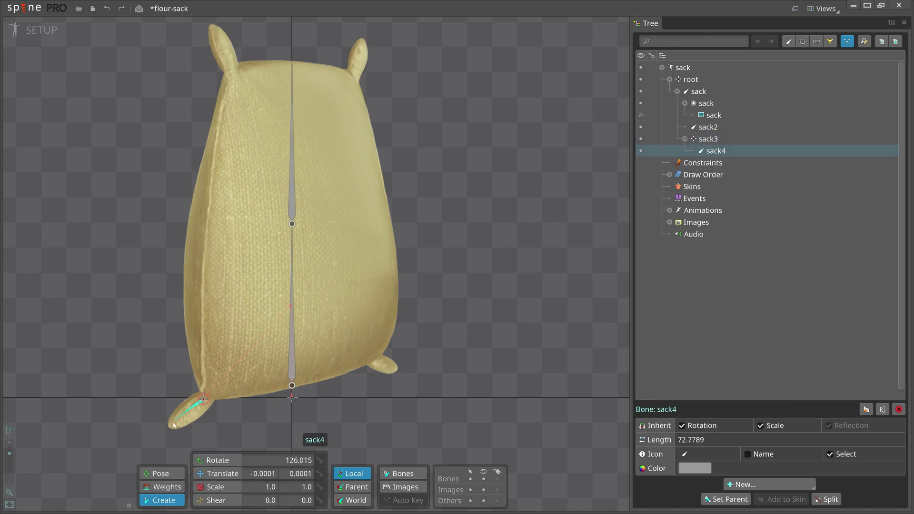
left_click(286, 382)
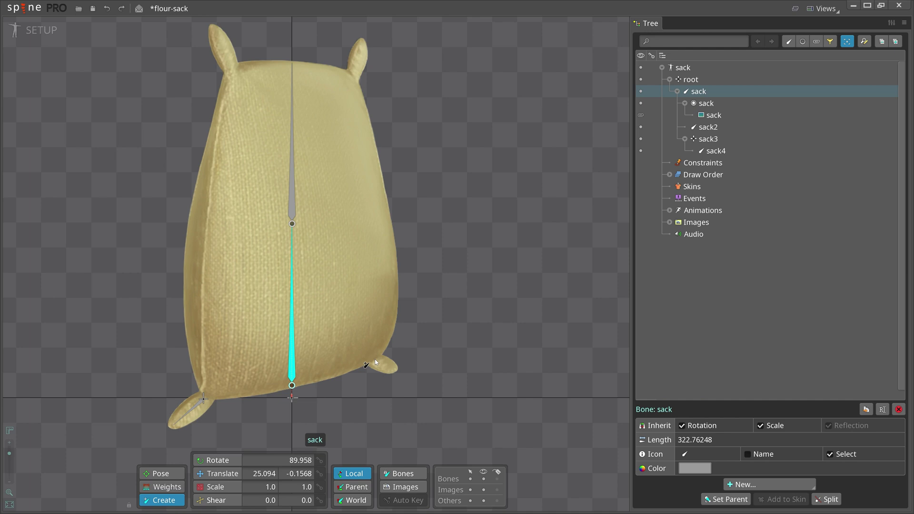
left_click(374, 362)
left_click_drag(379, 364, 395, 371)
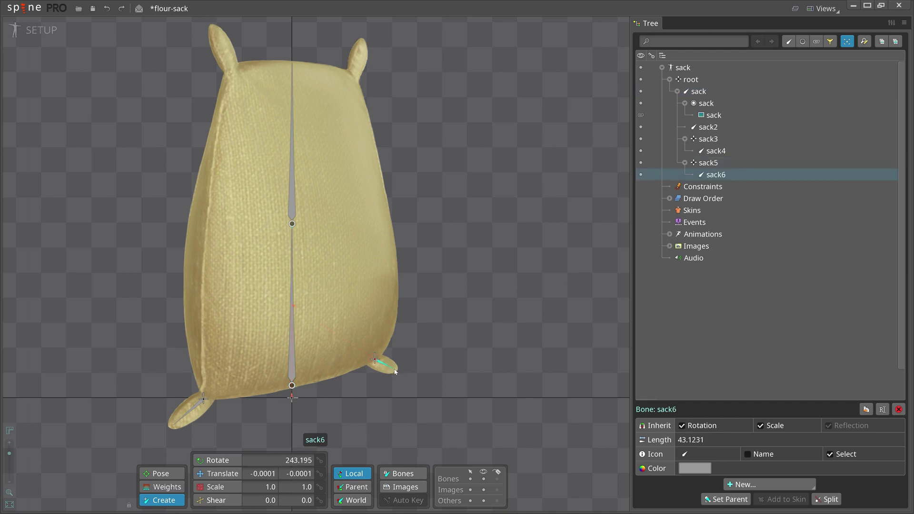
- Add corner and ear bones at the top-right and top-left ears under sack2
left_click(293, 108)
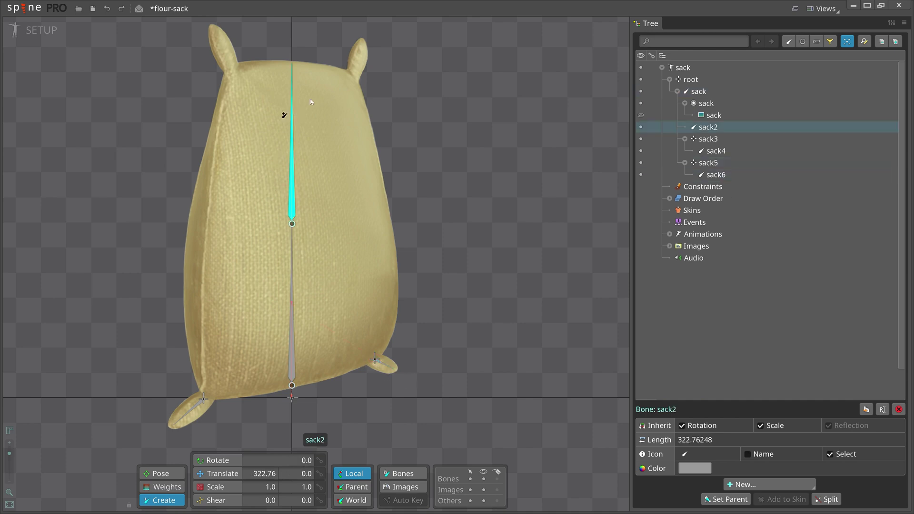
left_click(352, 72)
left_click_drag(353, 72, 368, 47)
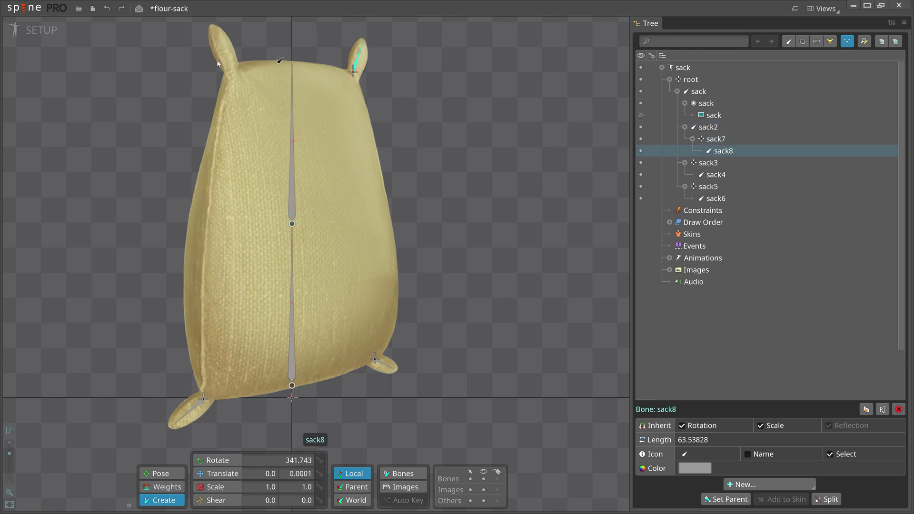
left_click(293, 101)
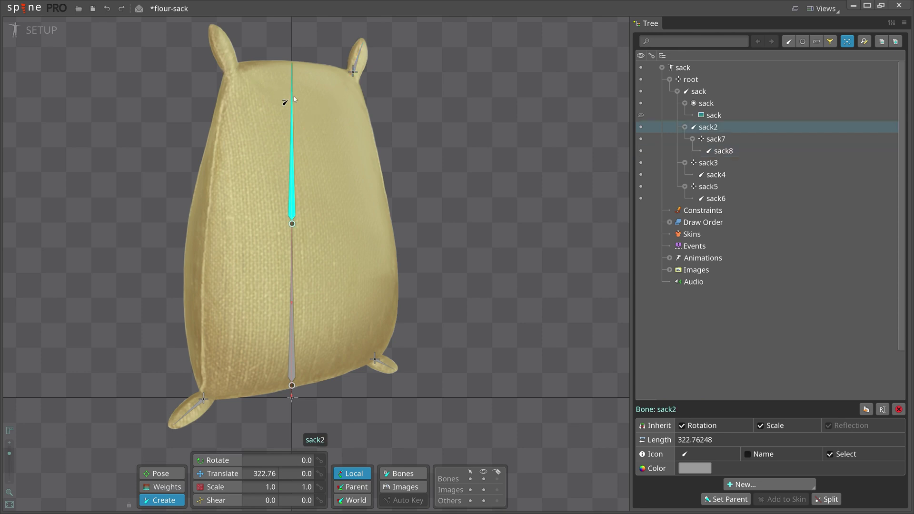
left_click(233, 67)
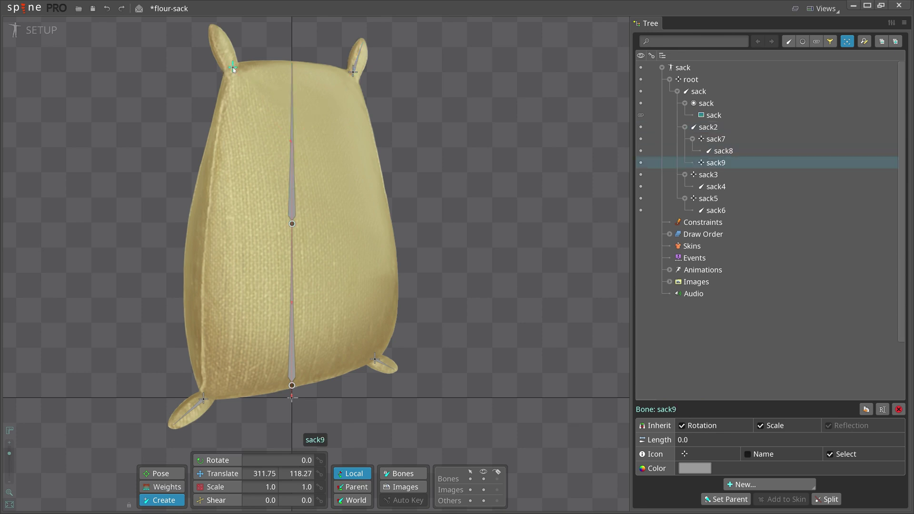
left_click_drag(233, 68, 214, 30)
- Rename the bottom bones corner-bottom-front, corner-bottom-back and corner-bottom-back-ear, then save
double_click(716, 163)
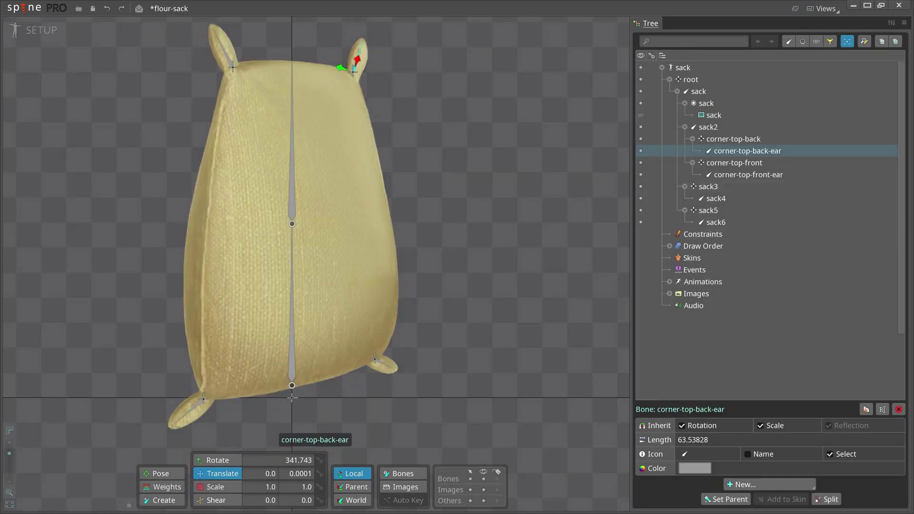
type("corner-bottom-front")
key("Return")
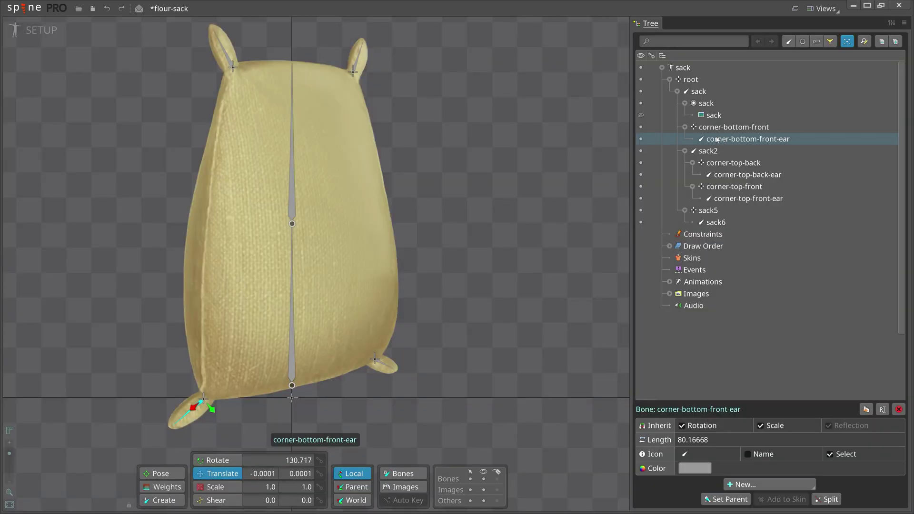
left_click(728, 212)
double_click(727, 216)
type("corner-bott")
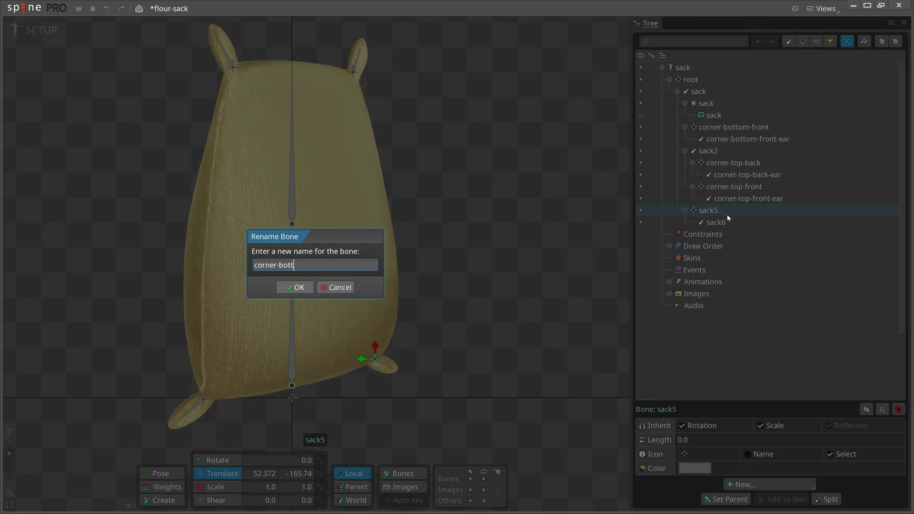
type("om-back")
key("Return")
double_click(730, 138)
type("corner-bottom-back-ear")
key("Return")
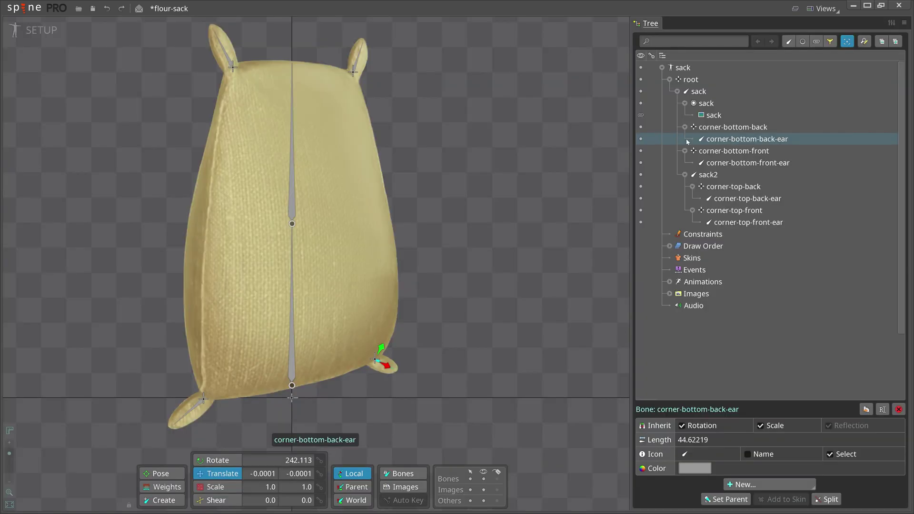
key("ctrl+s")
- Constrain corner-bottom-back to corner-bottom-front with transform constraint corners-bottom, keeping the offset
left_click(376, 361)
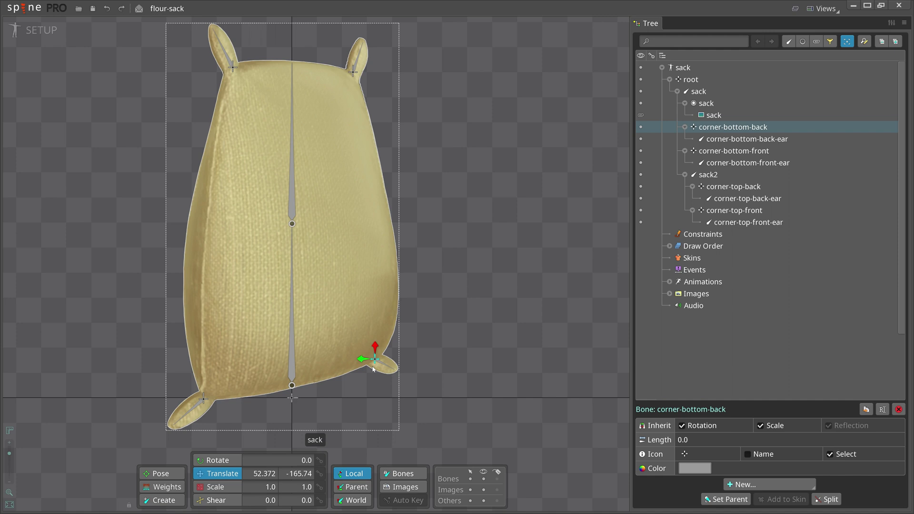
left_click(753, 485)
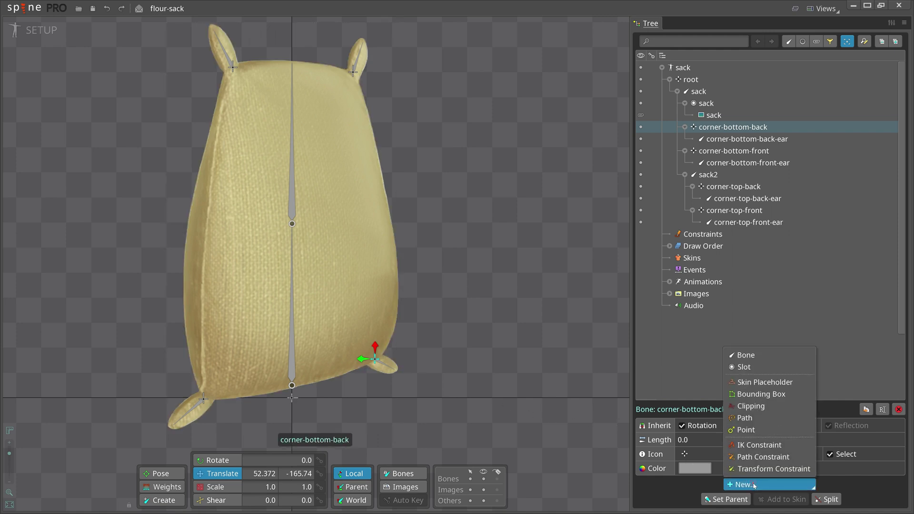
left_click(756, 469)
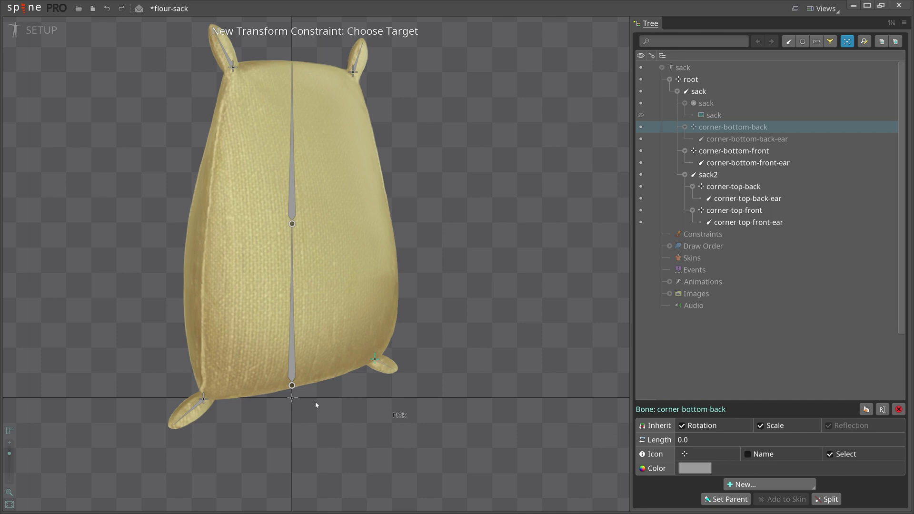
left_click(204, 401)
type("corners-bottom")
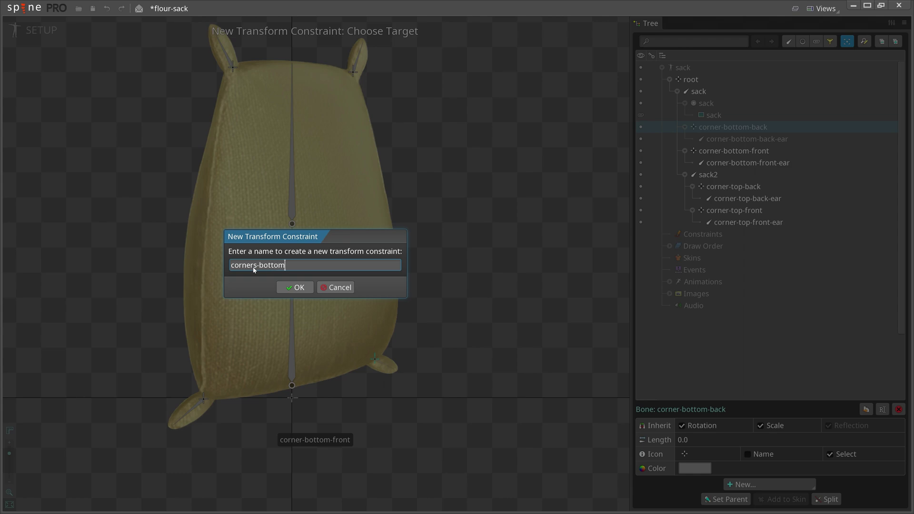
key("Return")
left_click(886, 368)
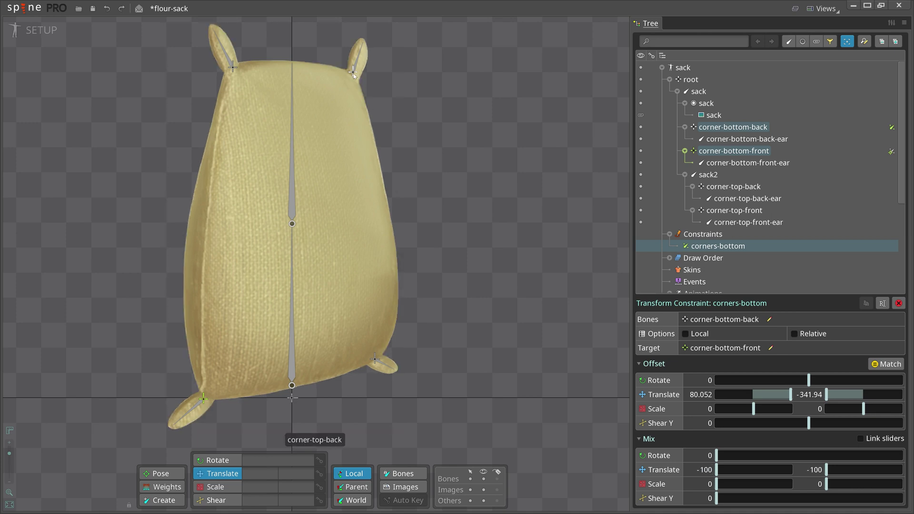
- Constrain corner-top-back to corner-top-front as corners-top, then test-drag the corner and undo
left_click(733, 187)
left_click(777, 485)
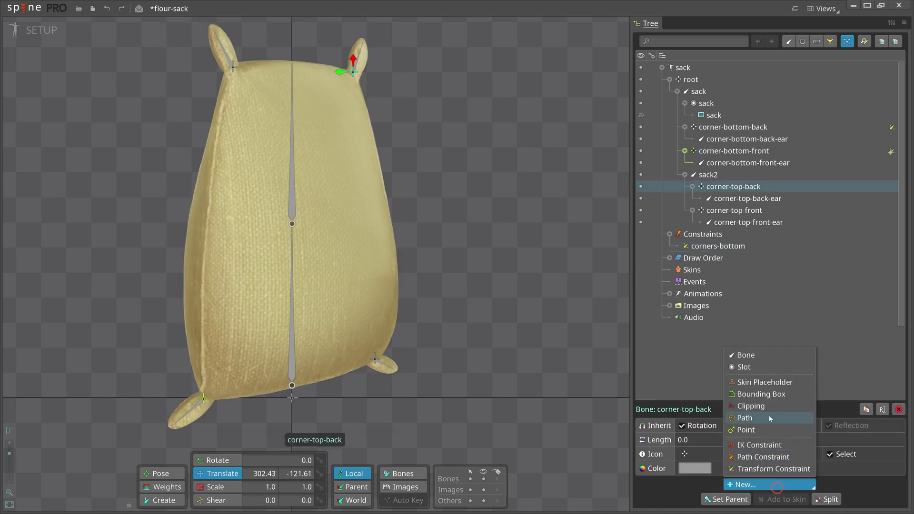
left_click(763, 469)
left_click(289, 265)
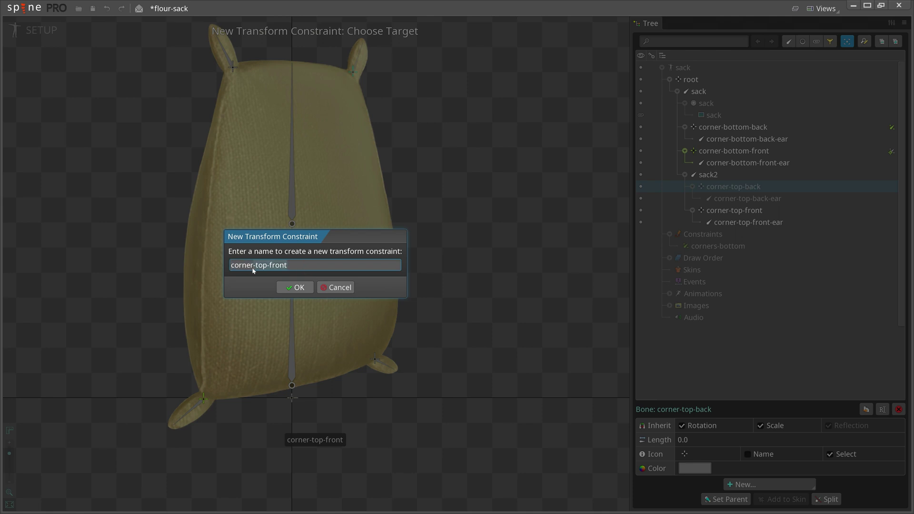
type("p")
key("Return")
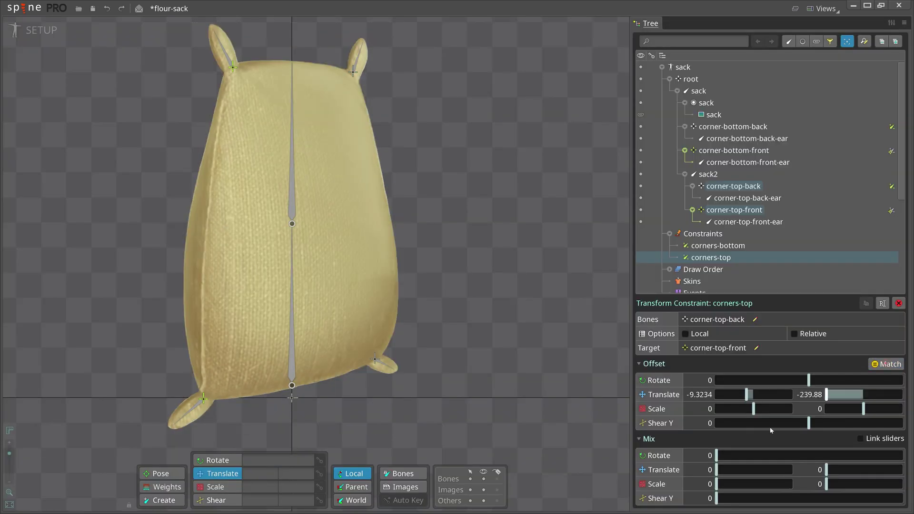
mouse_move(232, 65)
left_mouse_down()
mouse_move(192, 101)
mouse_move(173, 98)
mouse_move(187, 97)
left_mouse_up()
key("ctrl+z")
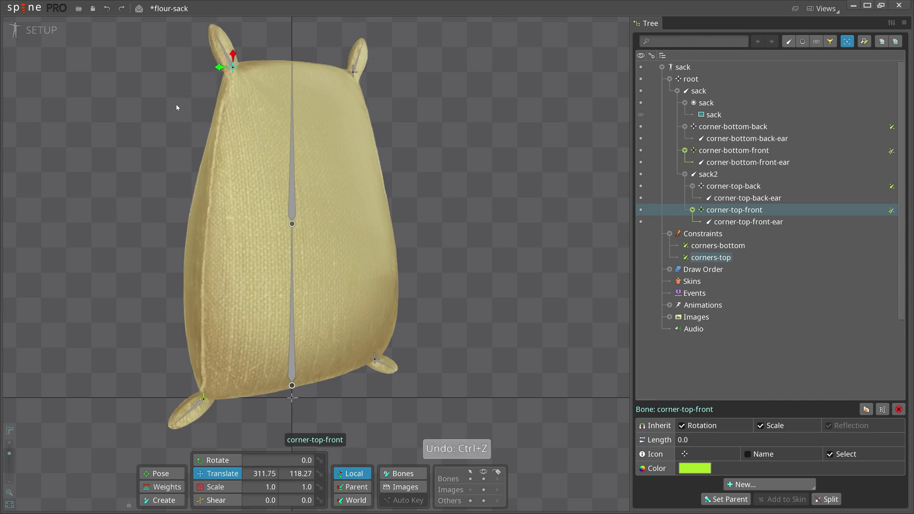
- Convert the sack image to a mesh and trace a new vertex outline around it
key("ctrl+z")
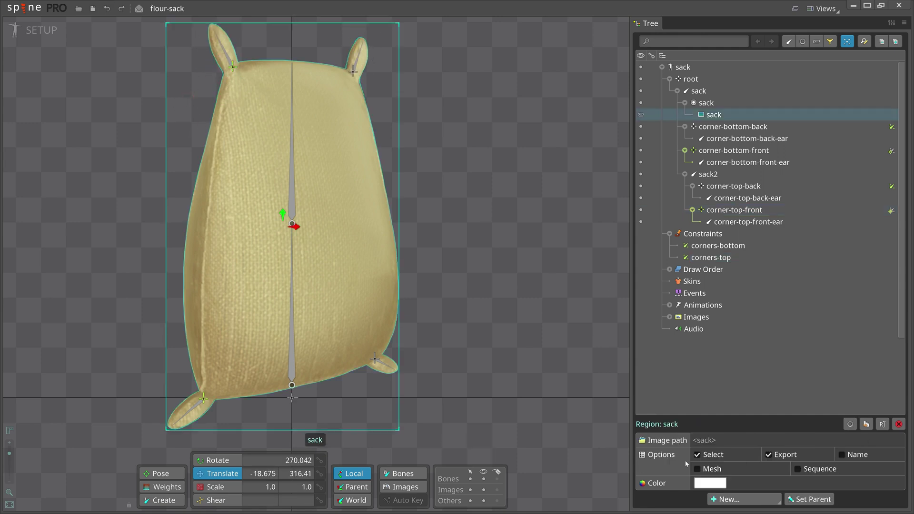
left_click(710, 471)
left_click(730, 483)
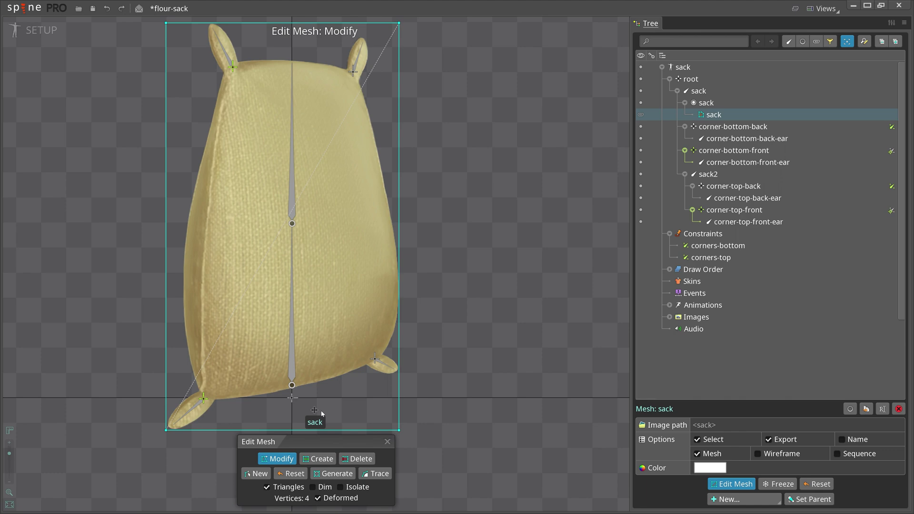
left_click(255, 473)
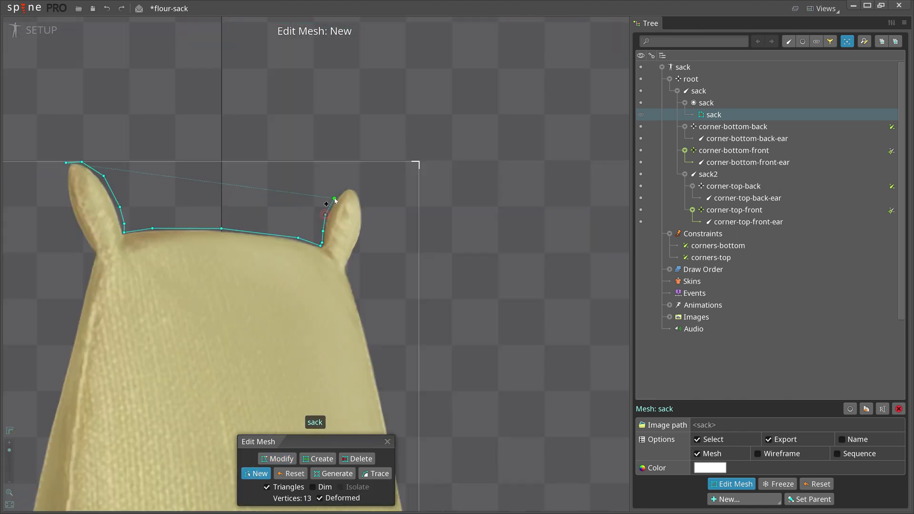
scroll(346, 274, "down", 3)
left_click(318, 234)
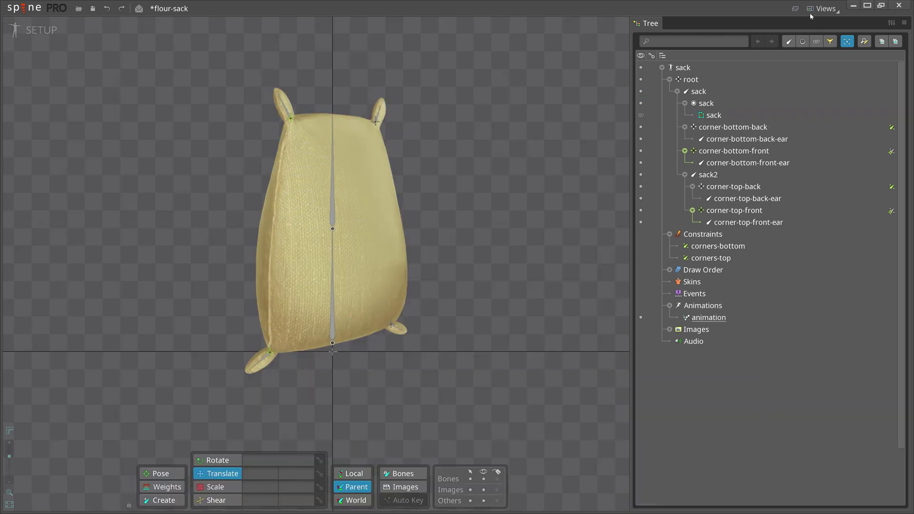
- Open the Weights view and bind the sack mesh to sack and sack2
left_click(823, 10)
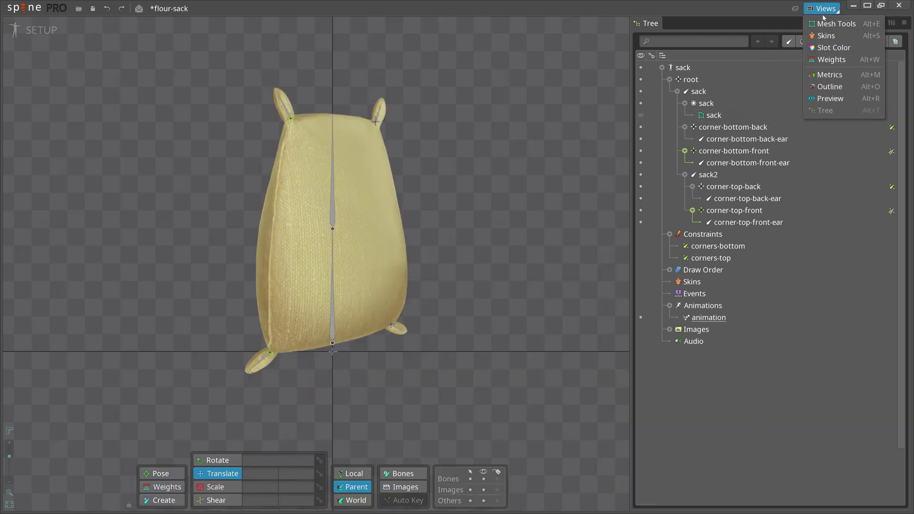
left_click(831, 61)
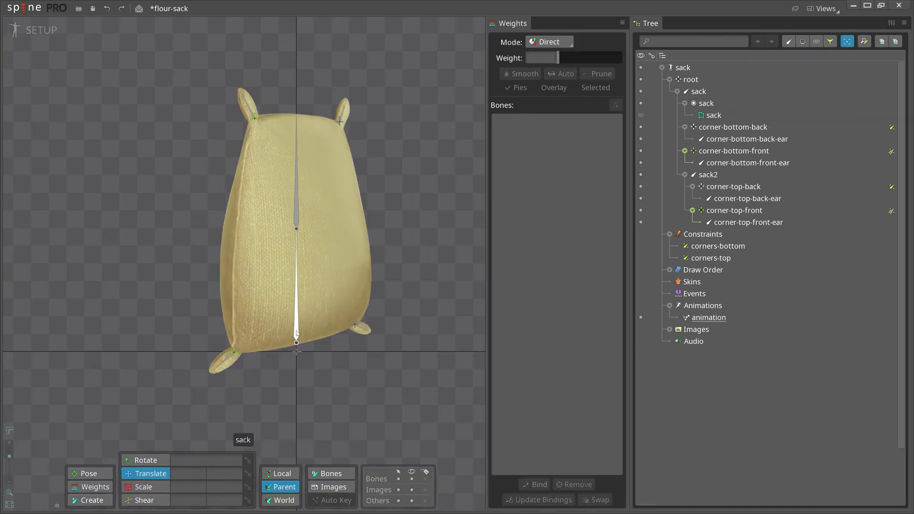
left_click(300, 270)
left_click(297, 207, "ctrl")
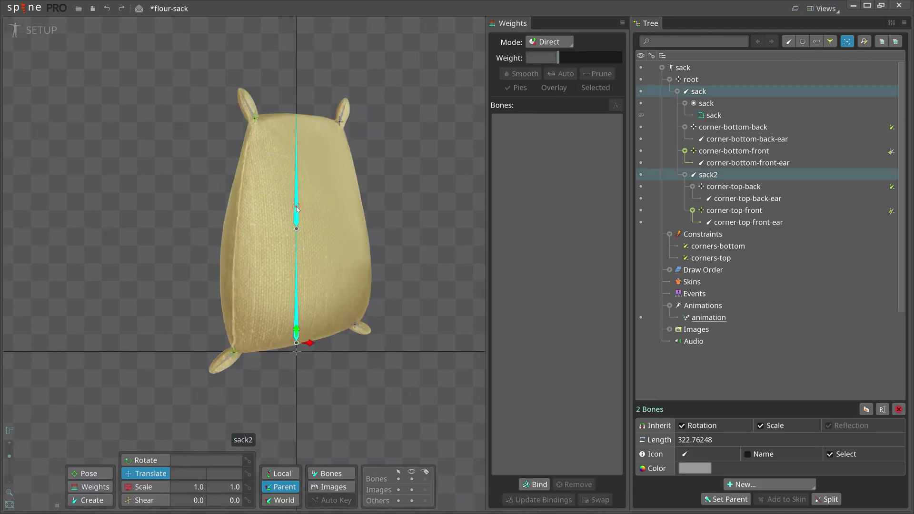
left_click(539, 485)
key("Return")
- Test the bind by rotating and moving sack2 in Animate mode, then reset
left_click(33, 30)
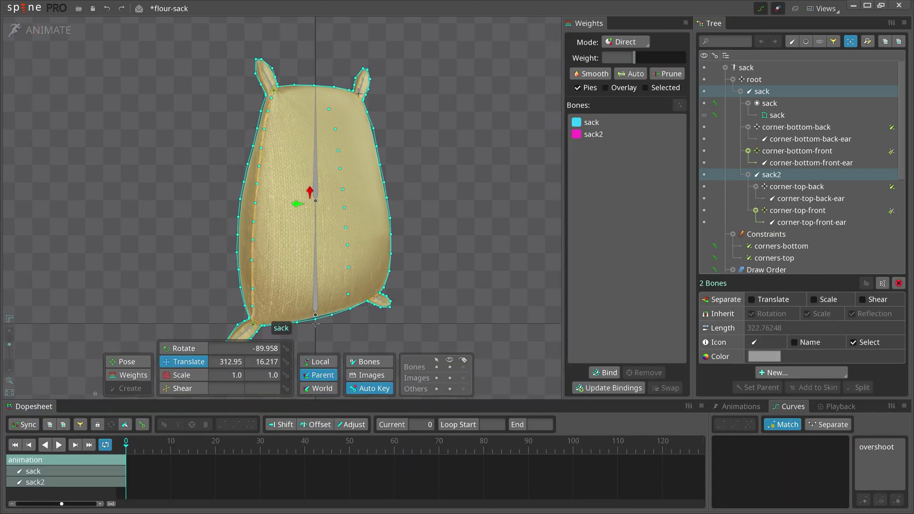
left_click(183, 349)
mouse_move(372, 236)
left_mouse_down()
mouse_move(442, 262)
mouse_move(440, 270)
mouse_move(479, 233)
left_mouse_up()
key("ctrl+z")
key("t")
key("ctrl+z")
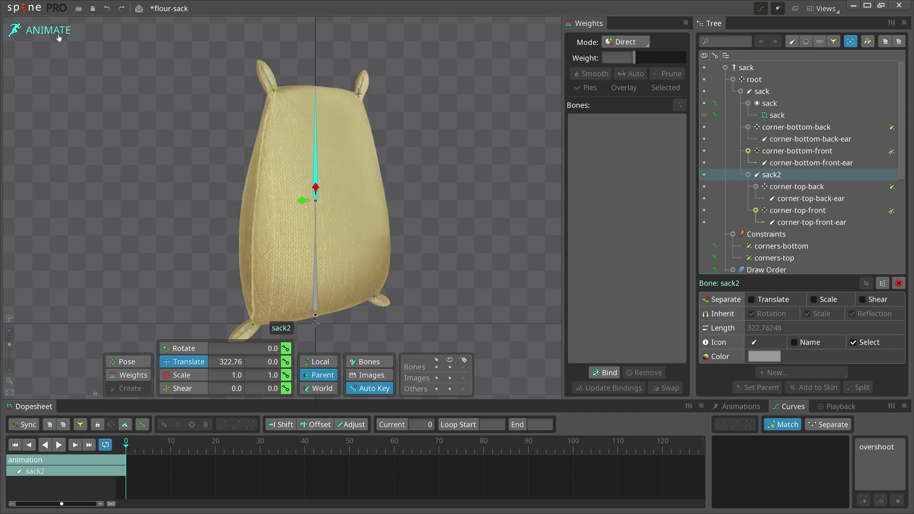
left_click(40, 30)
left_click(733, 126)
- Bind the sack mesh to all nine spine, corner and ear bones
left_click(734, 151, "ctrl")
left_click(755, 163, "ctrl")
left_click(734, 187, "ctrl")
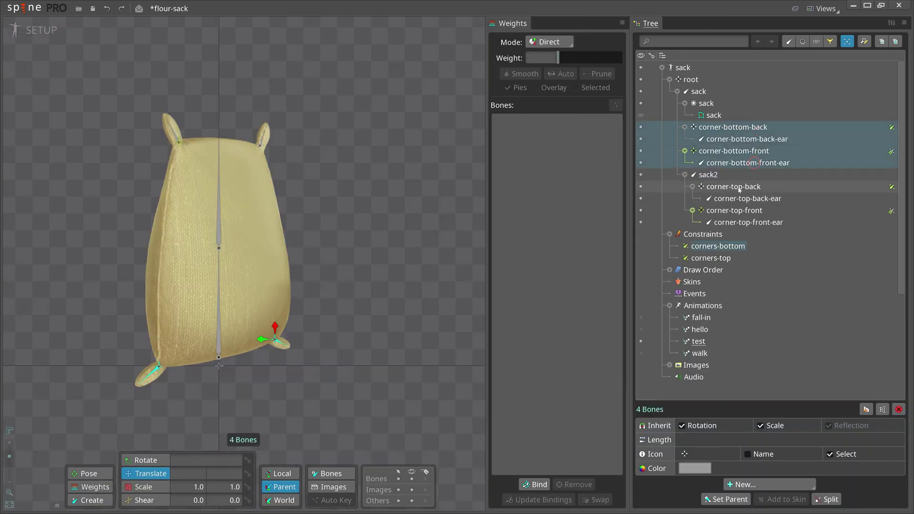
left_click(708, 175, "ctrl")
left_click(747, 198, "ctrl")
left_click(735, 210, "ctrl")
left_click(537, 485)
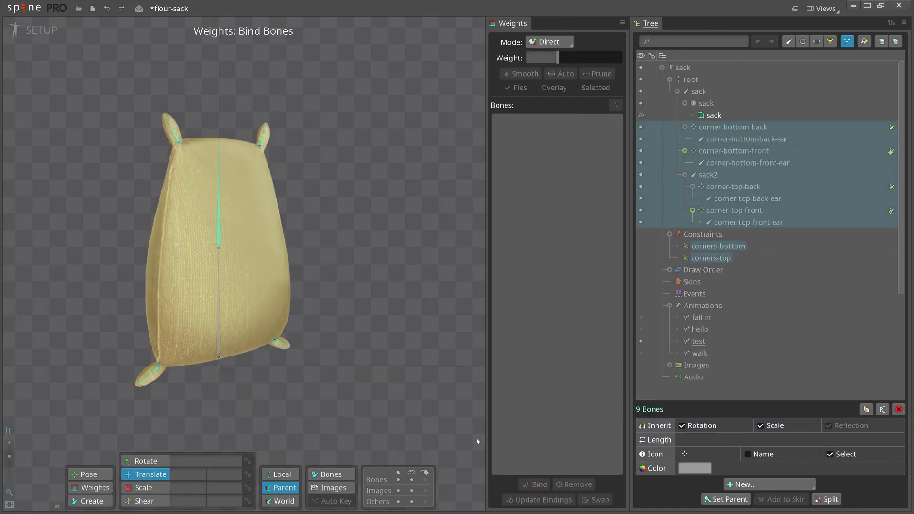
left_click(238, 276)
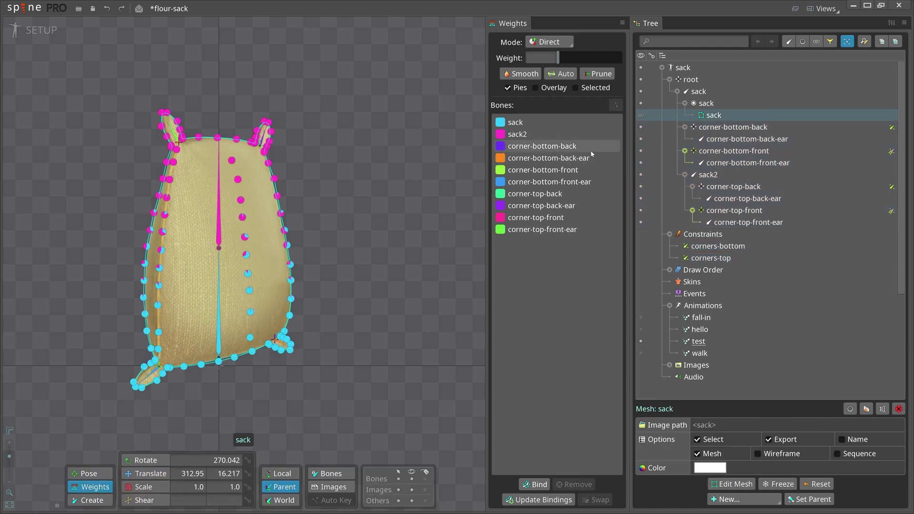
- Auto-weight the mesh to corner-bottom-back, corner-bottom-front, corner-top-back and corner-top-front
left_click(591, 150)
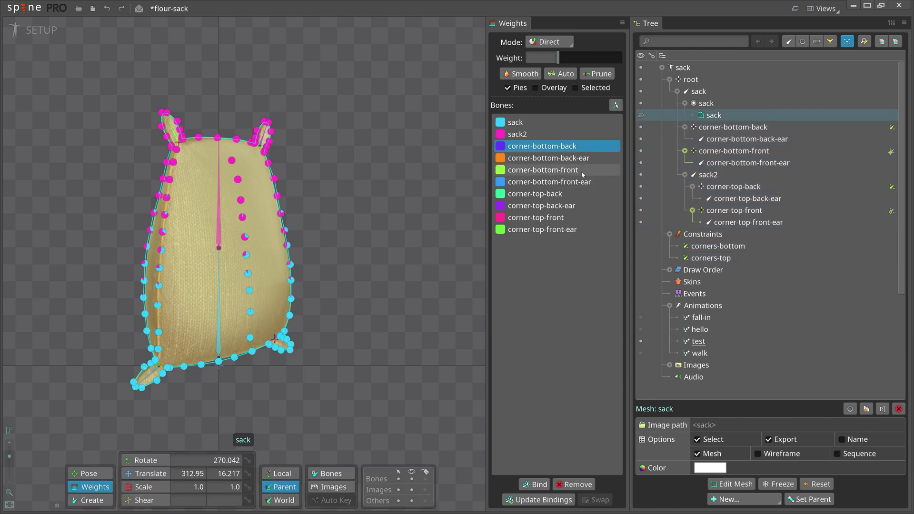
left_click(582, 172, "ctrl")
left_click(575, 194, "ctrl")
left_click(570, 218, "ctrl")
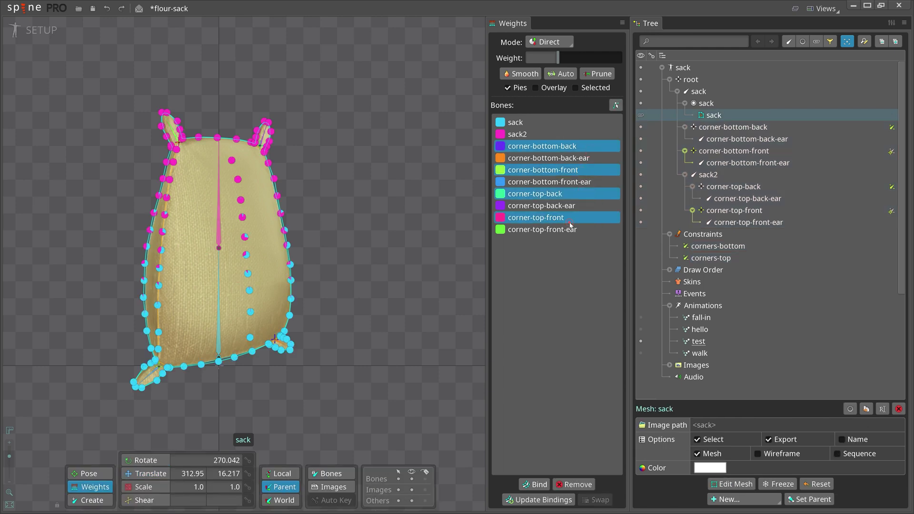
left_click(563, 74)
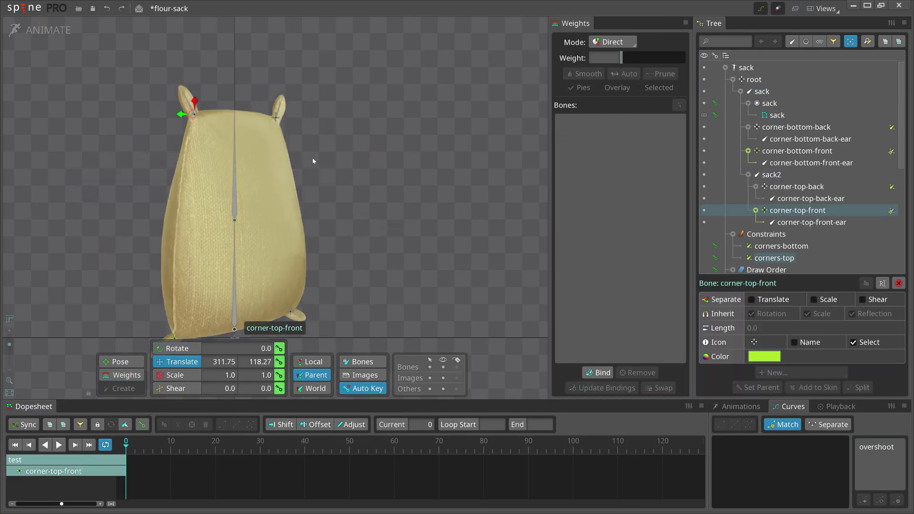
- Give the top-front ear vertices more weight on the corner-top-front-ear bone
left_click(205, 305)
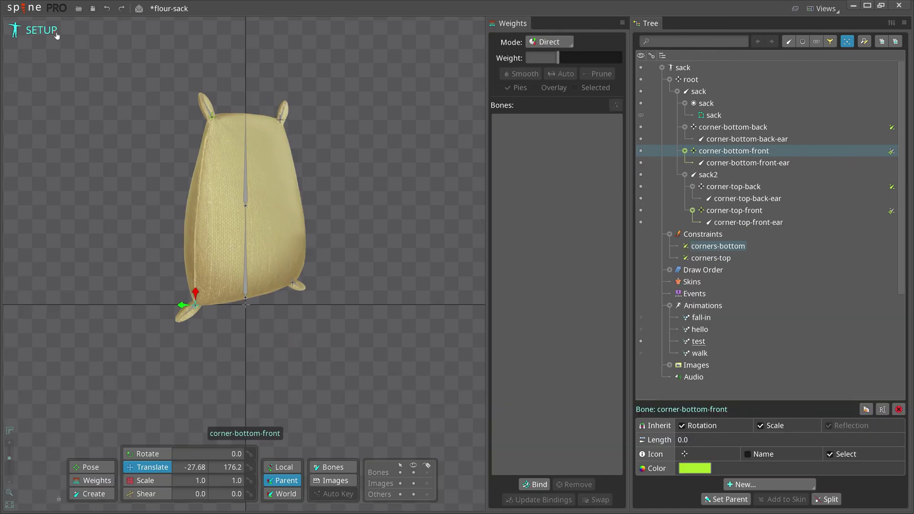
scroll(221, 147, "up", 5)
left_click(208, 146)
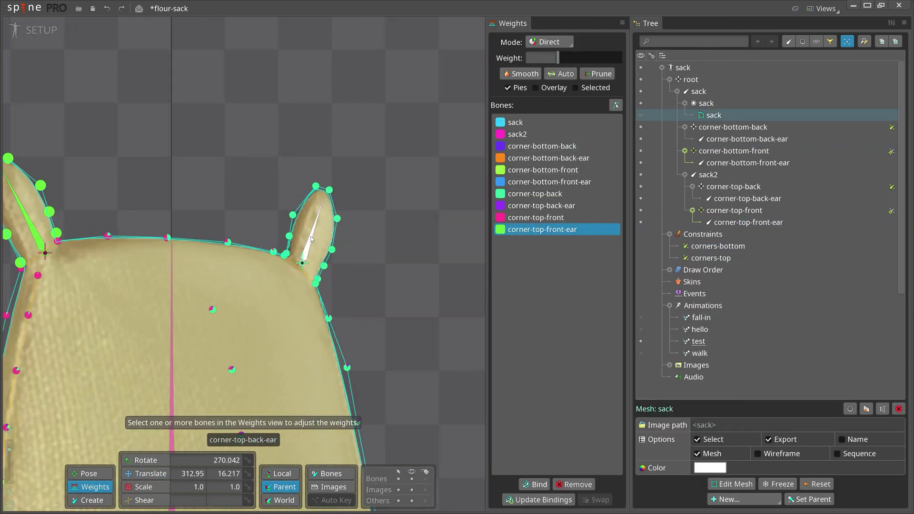
left_click(311, 239)
scroll(265, 306, "up", 3)
left_click(240, 286)
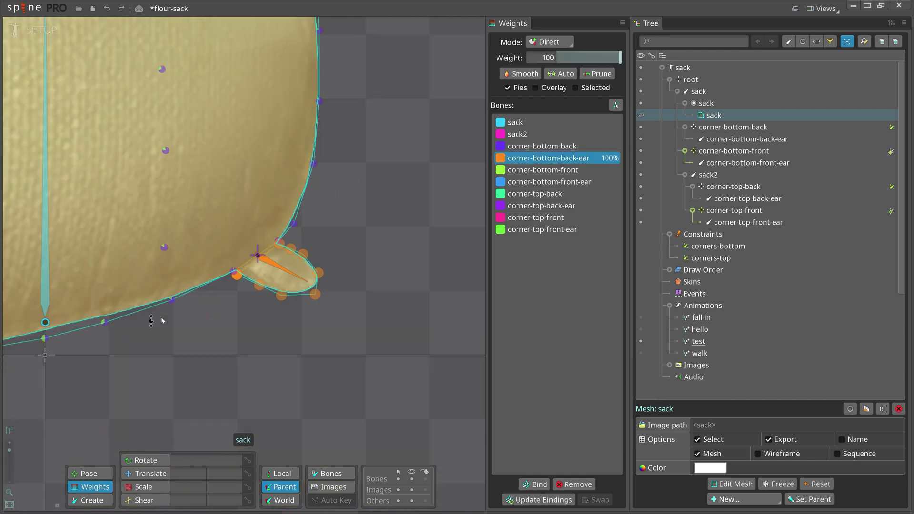
left_click(225, 306)
key("ctrl+Tab")
scroll(290, 89, "down", 3)
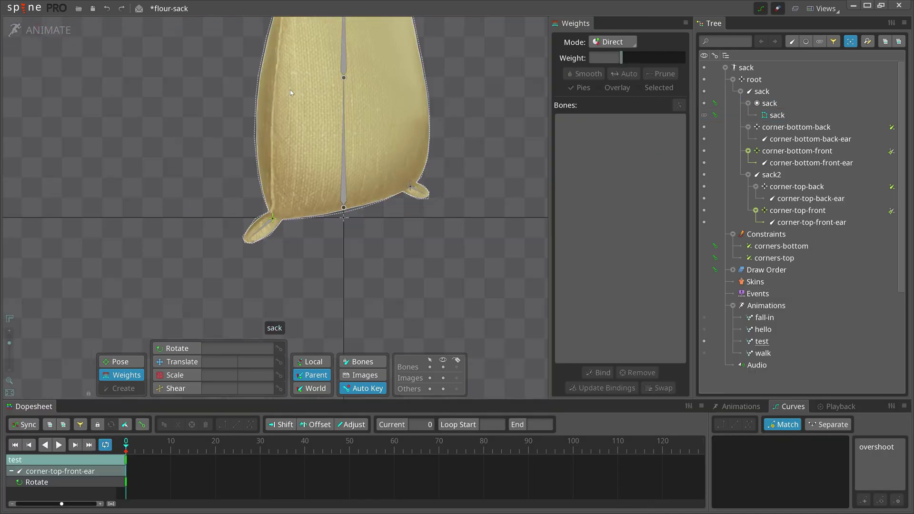
scroll(289, 90, "up", 3)
left_click(288, 128)
left_click_drag(288, 128, 271, 171)
scroll(331, 183, "up", 3)
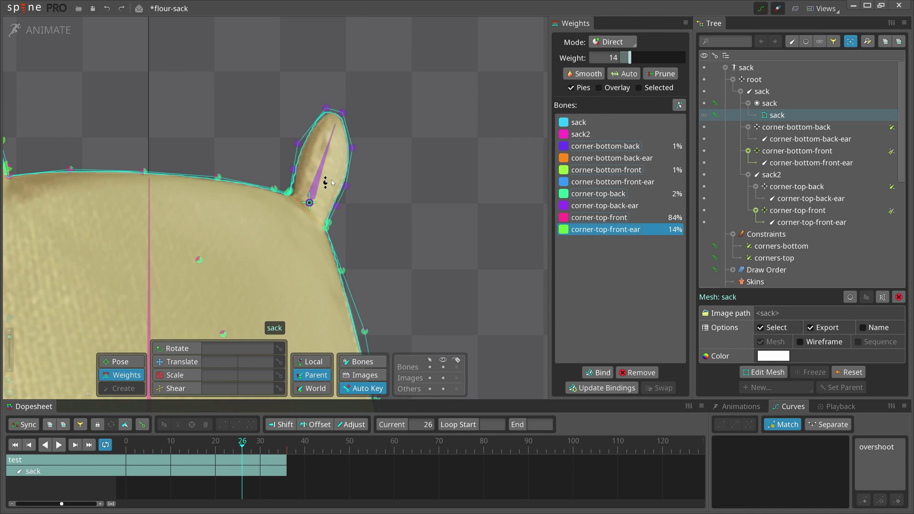
- Weight the back ears to their ear bones, then drag the top-front corner to test
left_click(310, 201)
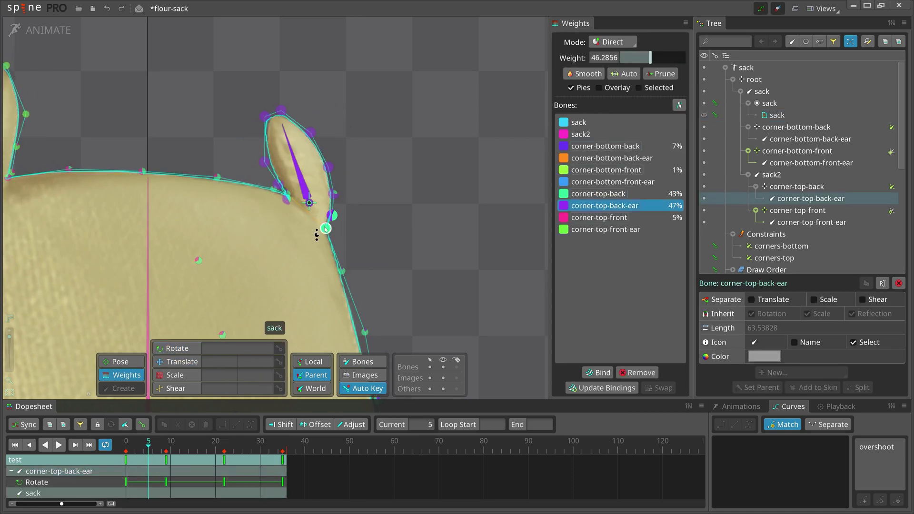
left_click(245, 225)
scroll(262, 214, "up", 3)
left_click(276, 263)
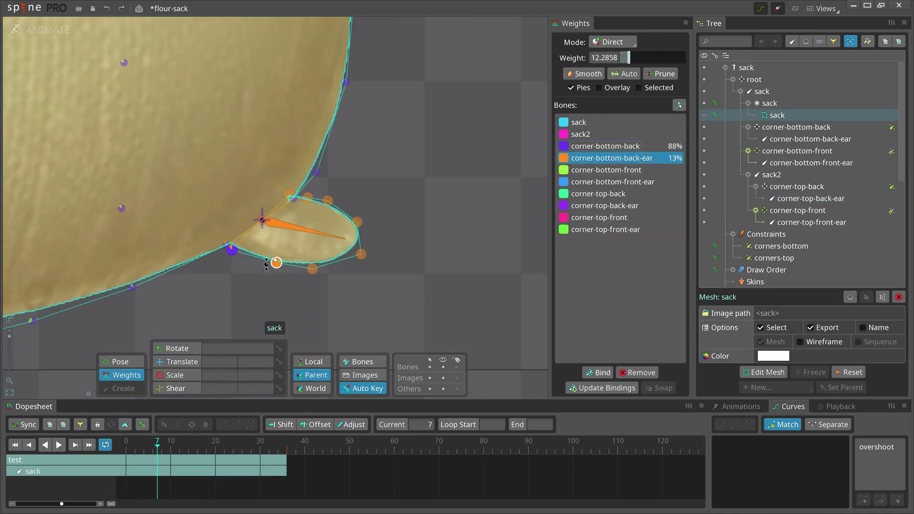
left_click_drag(276, 262, 271, 275)
scroll(277, 276, "up", 3)
key("v")
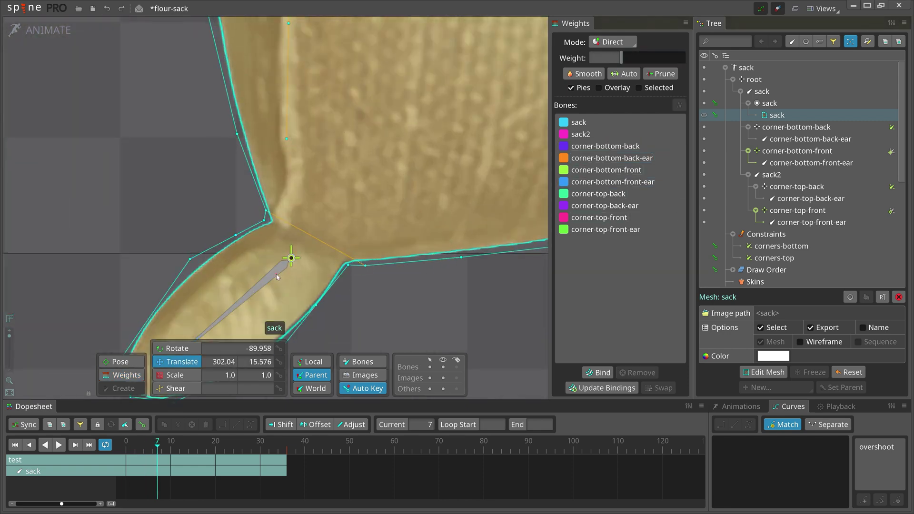
key("w")
left_click(345, 251)
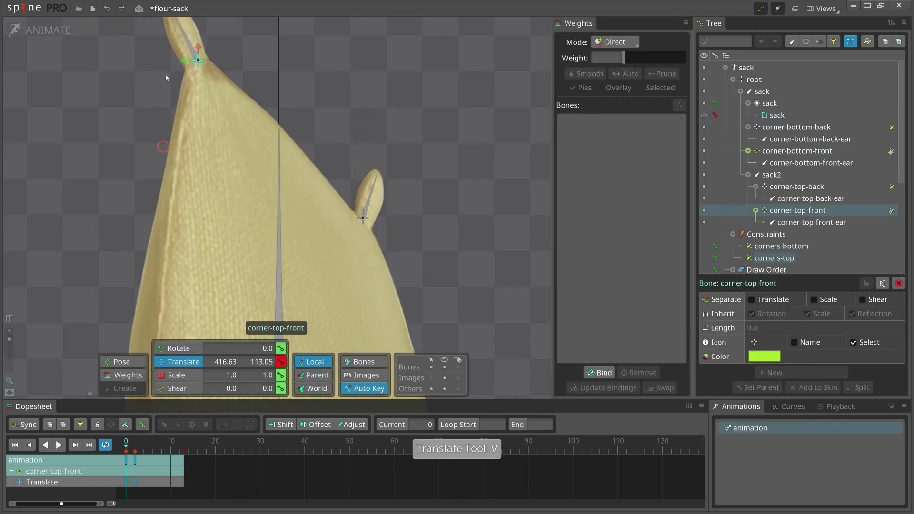
left_click_drag(197, 59, 175, 239)
scroll(254, 289, "down", 5)
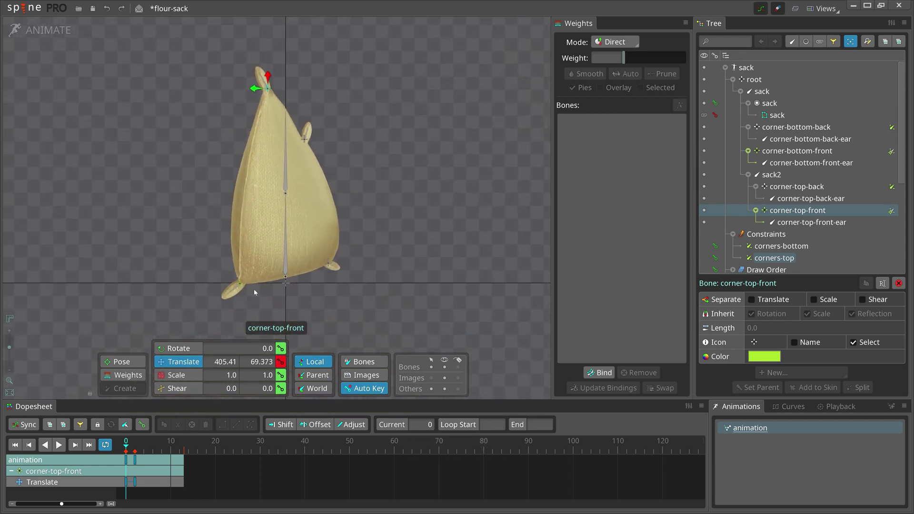
- Test a bottom-front corner drag, then create a new bone in the belly under sack
mouse_move(242, 296)
left_mouse_down()
mouse_move(161, 261)
mouse_move(207, 281)
left_mouse_up()
scroll(208, 279, "down", 2)
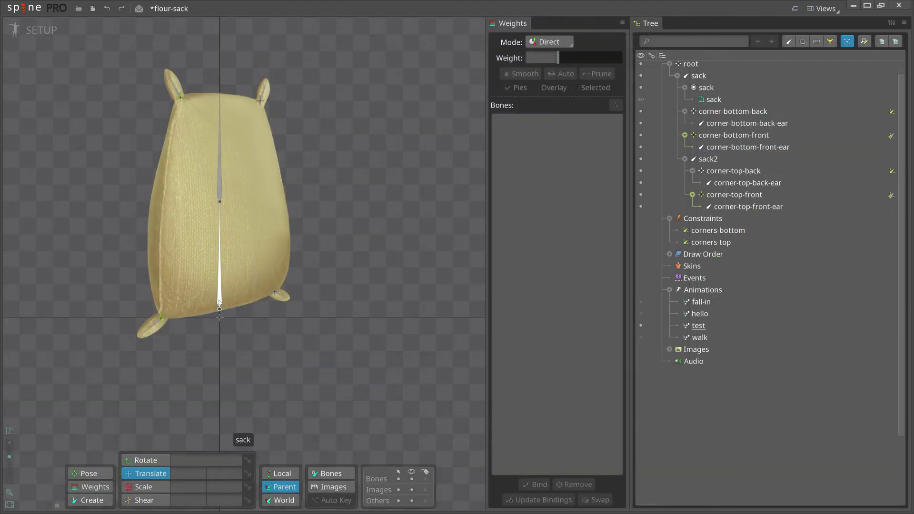
left_click(220, 303)
left_click(99, 502)
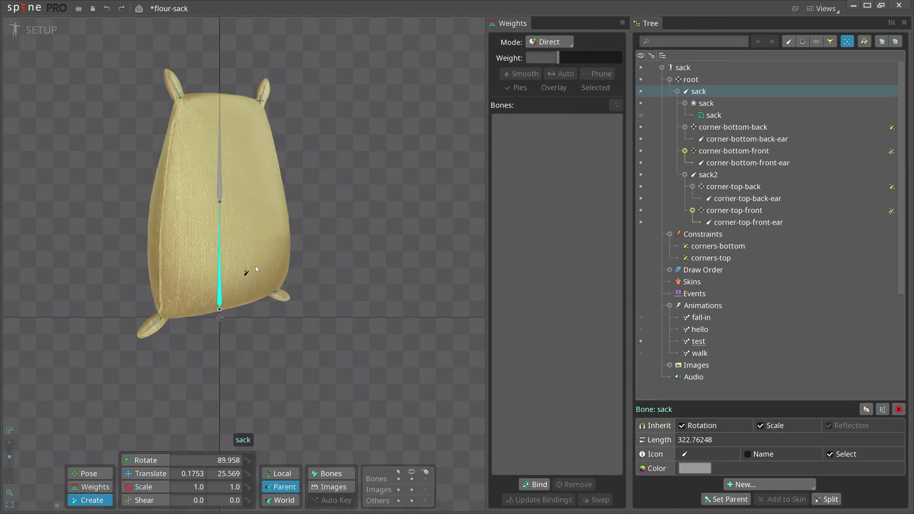
left_click(255, 267)
- Make the new bone red, name it belly, and bind it to the mesh
left_click(686, 455)
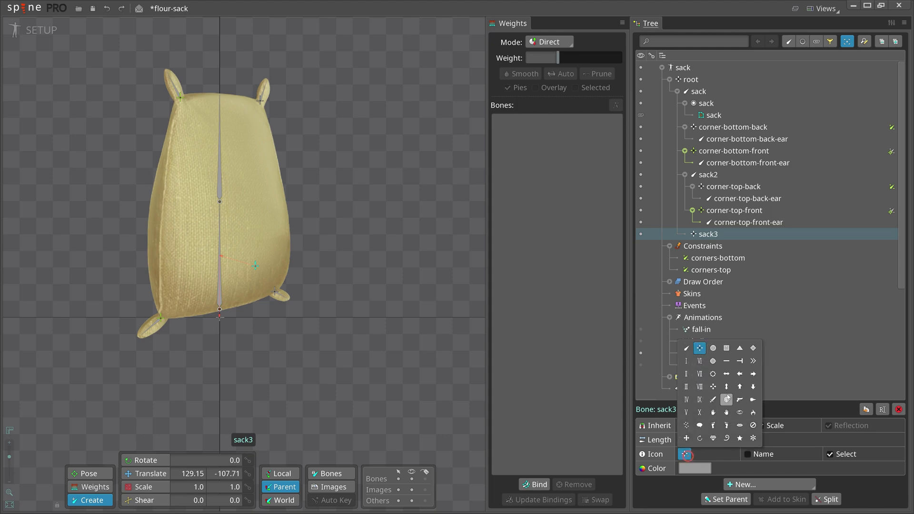
left_click(698, 470)
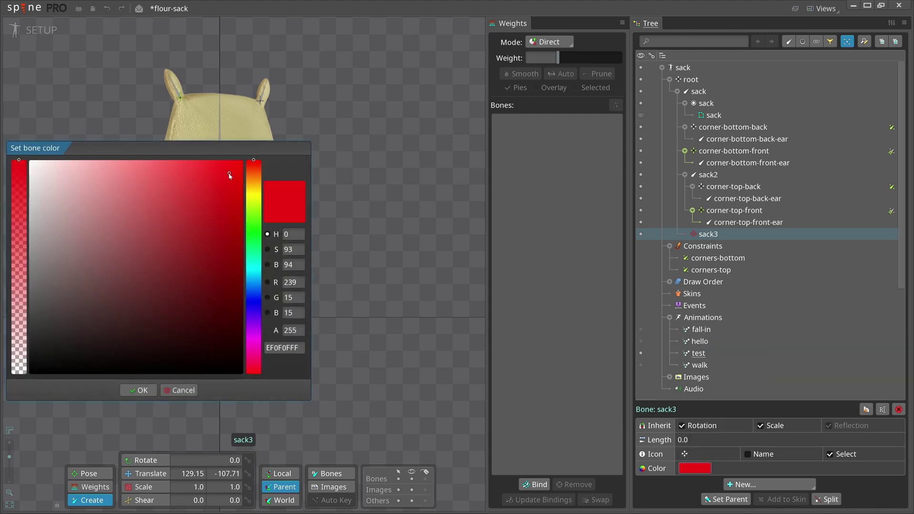
left_click(141, 390)
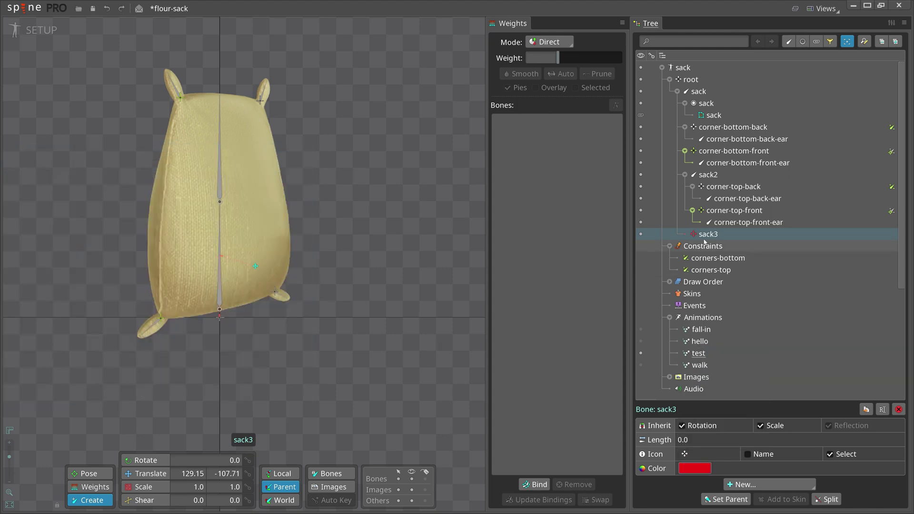
key("F2")
type("belly")
key("Return")
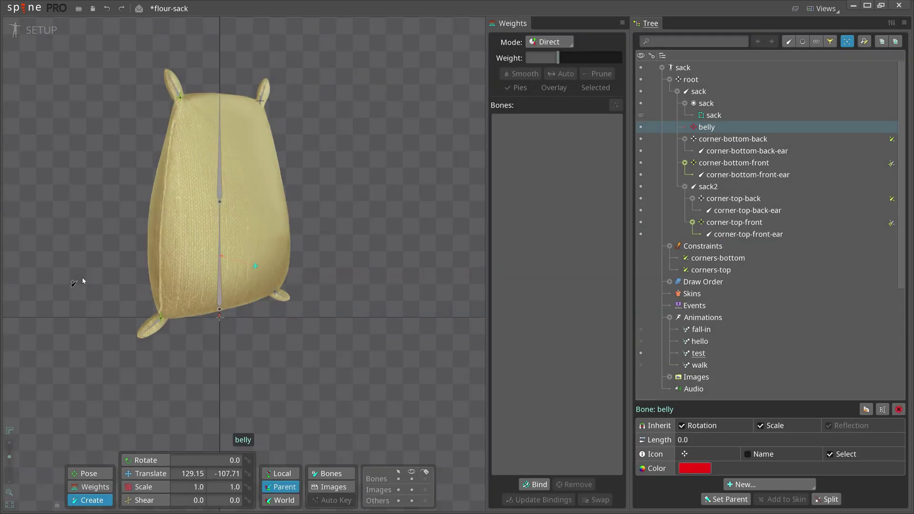
left_click(534, 485)
- In Animate mode, key the belly bone translating from the start across frames 7, 18, 27 and 36
left_click(219, 317)
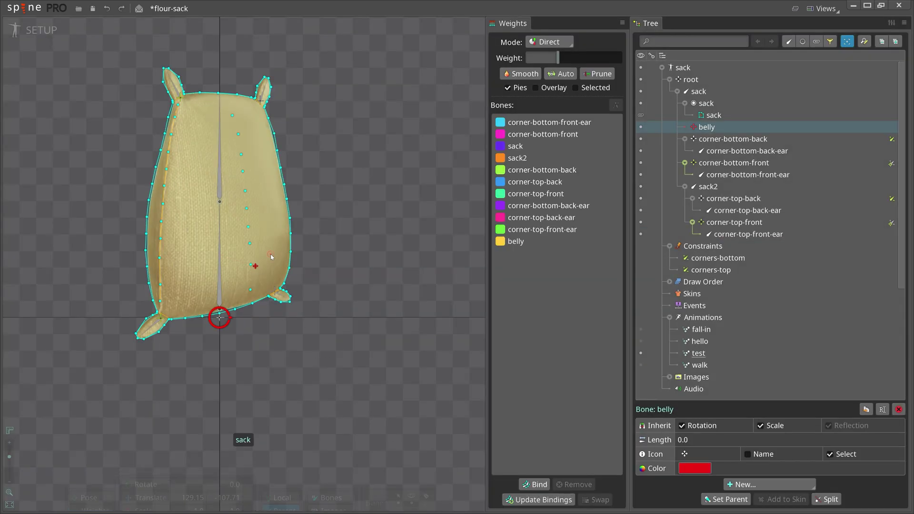
left_click(36, 31)
left_click(288, 175)
left_click(329, 237)
key("Home")
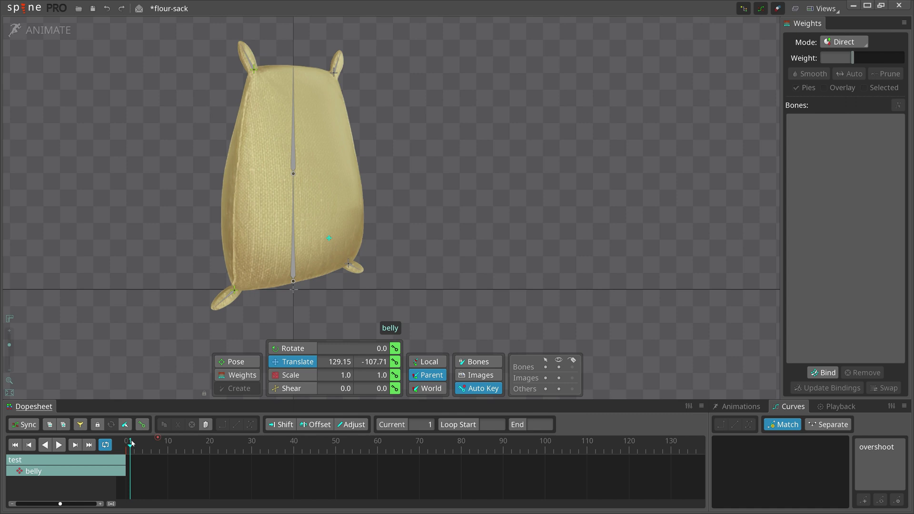
mouse_move(280, 362)
left_mouse_down()
mouse_move(328, 310)
mouse_move(357, 306)
mouse_move(300, 322)
mouse_move(346, 331)
mouse_move(319, 282)
left_mouse_up()
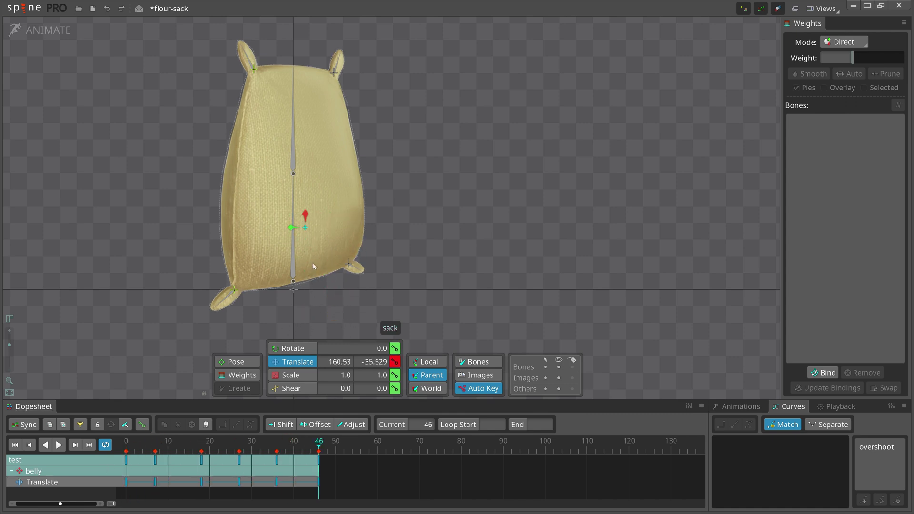
- Paint belly bone weight onto the middle vertices of the sack mesh in Weights mode
left_click(826, 10)
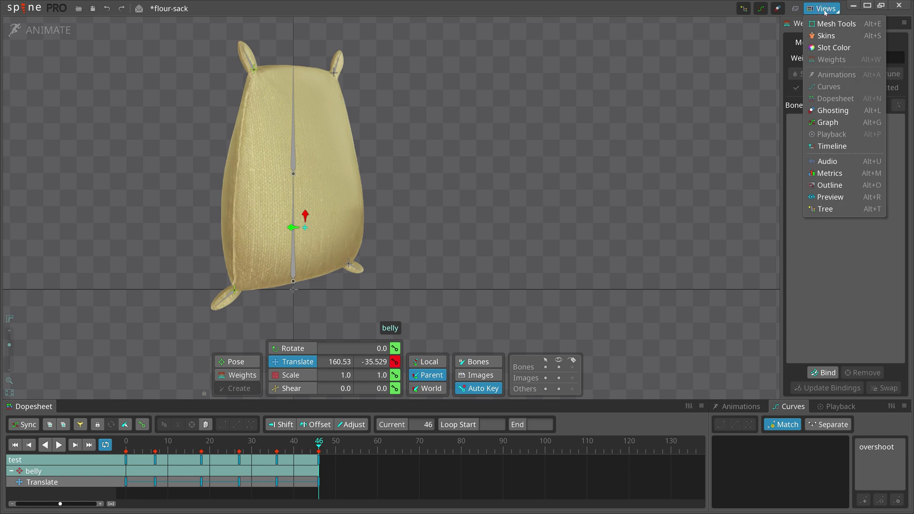
left_click(829, 24)
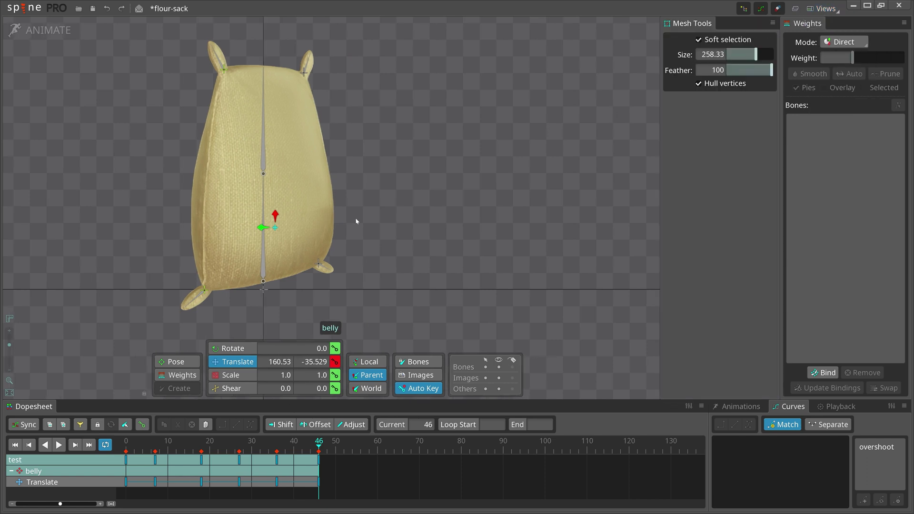
left_click(318, 223)
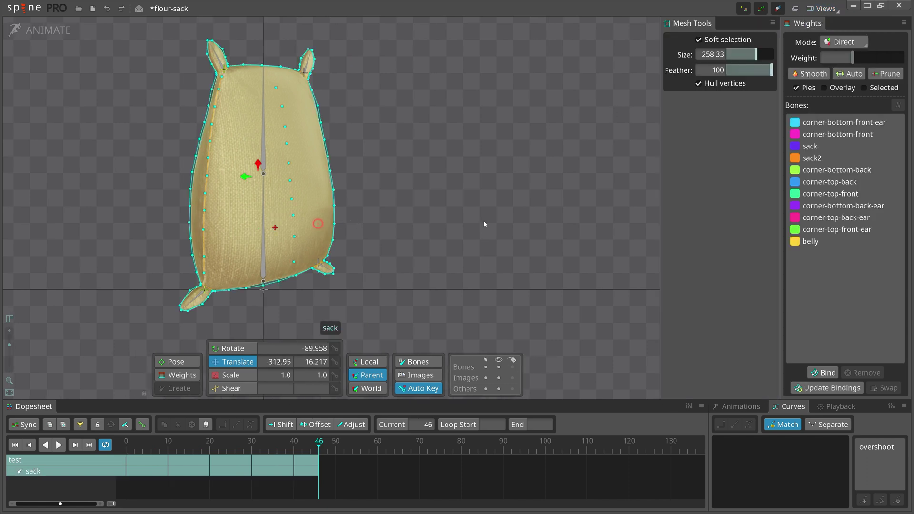
left_click(797, 88)
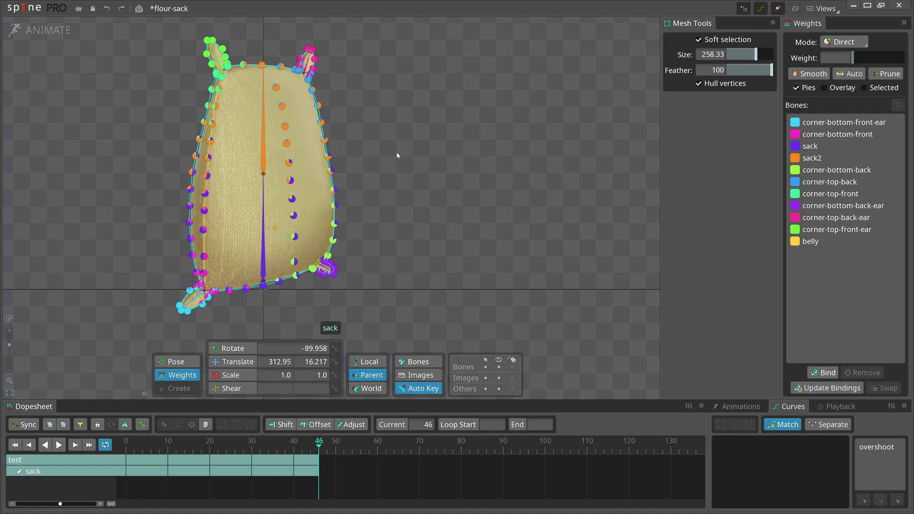
left_click(151, 448)
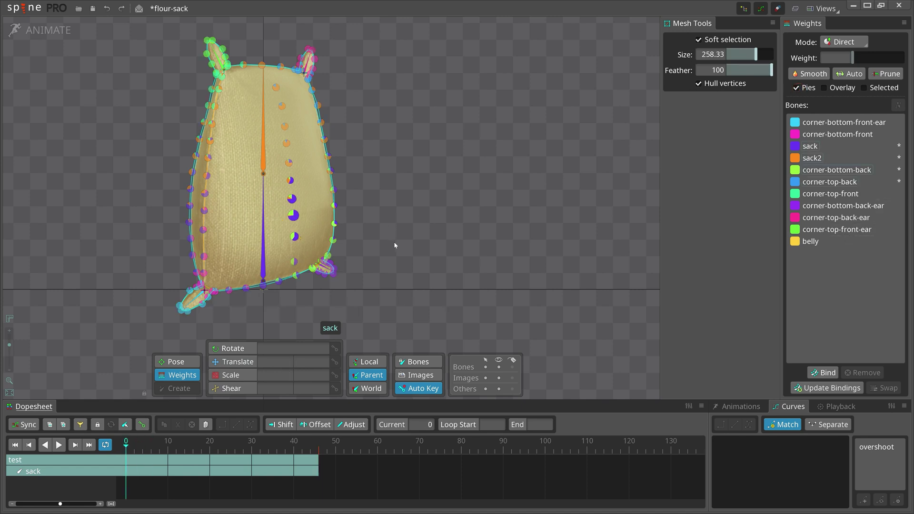
left_click(827, 242)
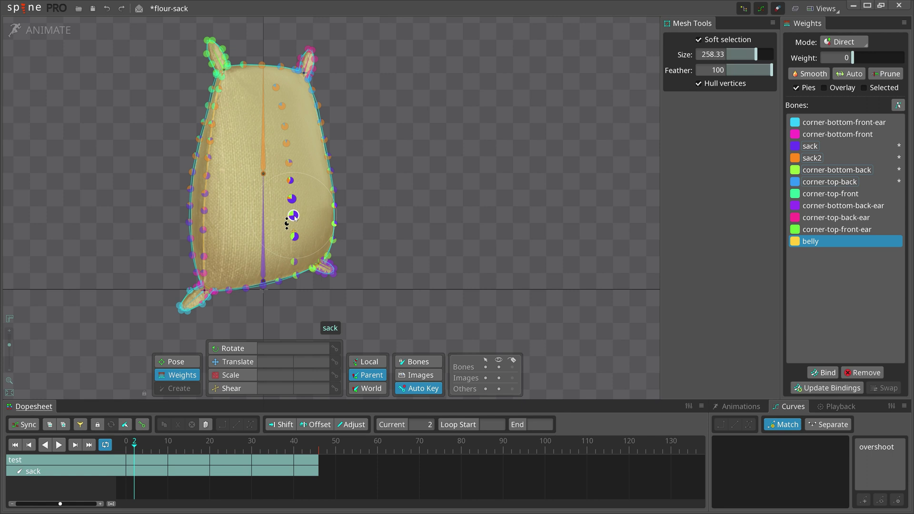
mouse_move(285, 225)
left_mouse_down()
mouse_move(293, 242)
mouse_move(278, 224)
mouse_move(306, 205)
mouse_move(312, 264)
left_mouse_up()
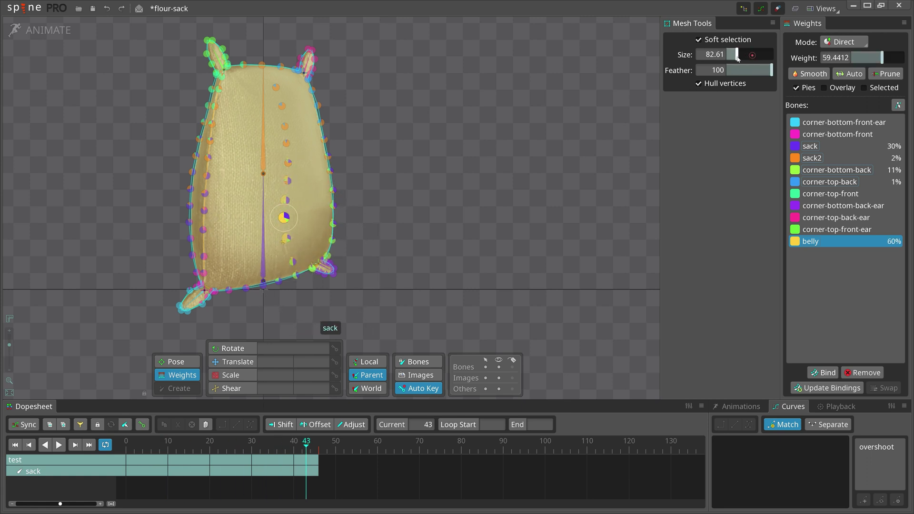
scroll(236, 202, "down", 5)
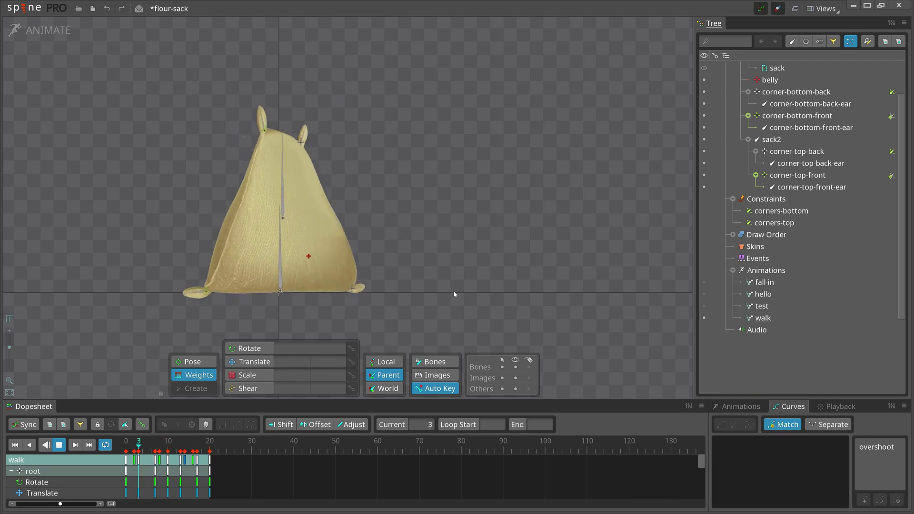
- Play the hello animation from the Tree's Animations list
left_click(704, 294)
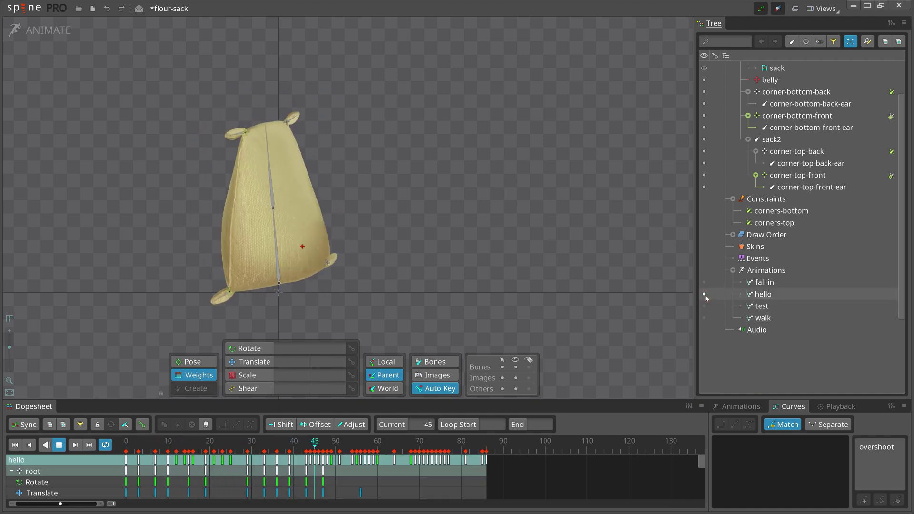